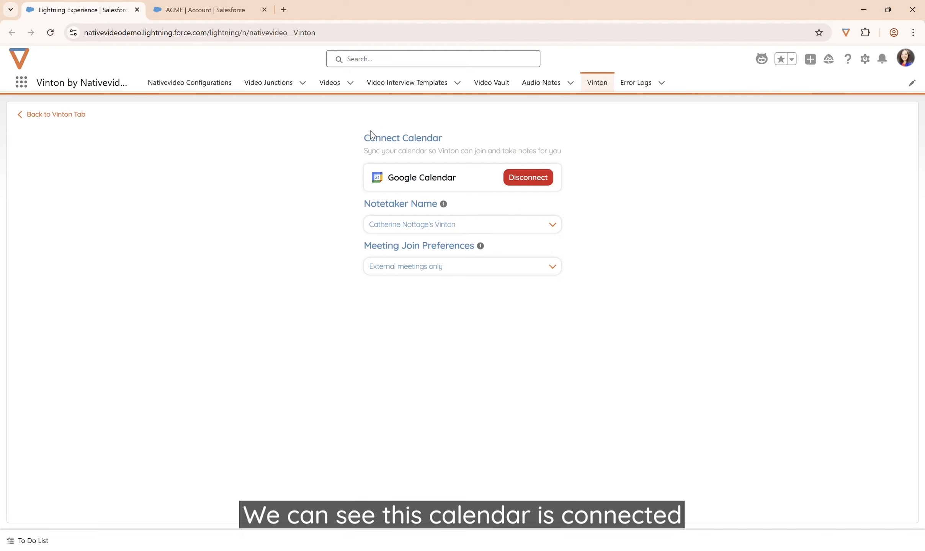
Review the options for the notetaker name and meeting join preferences, and return to the Vinton overview
{"action": "left_click", "coordinate": [526, 226]}
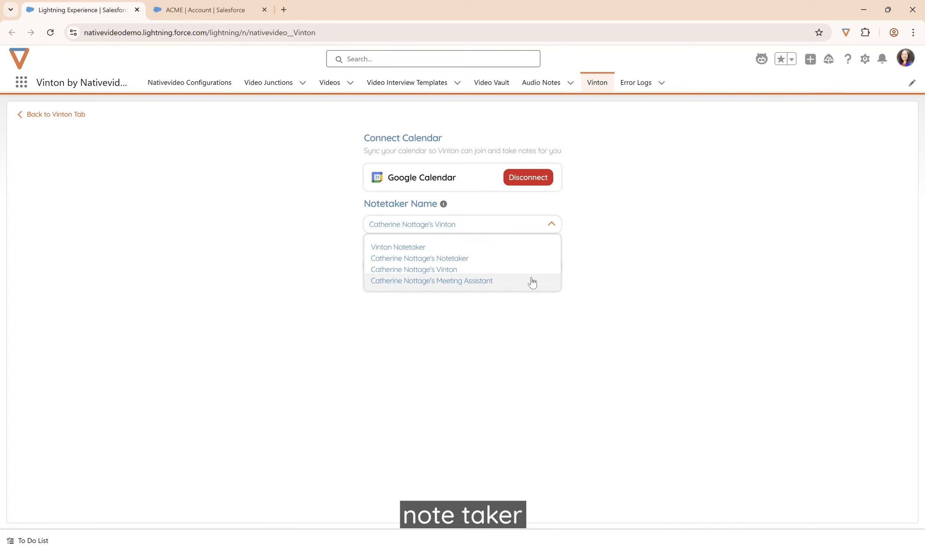
{"action": "left_click", "coordinate": [551, 225]}
{"action": "left_click", "coordinate": [552, 266]}
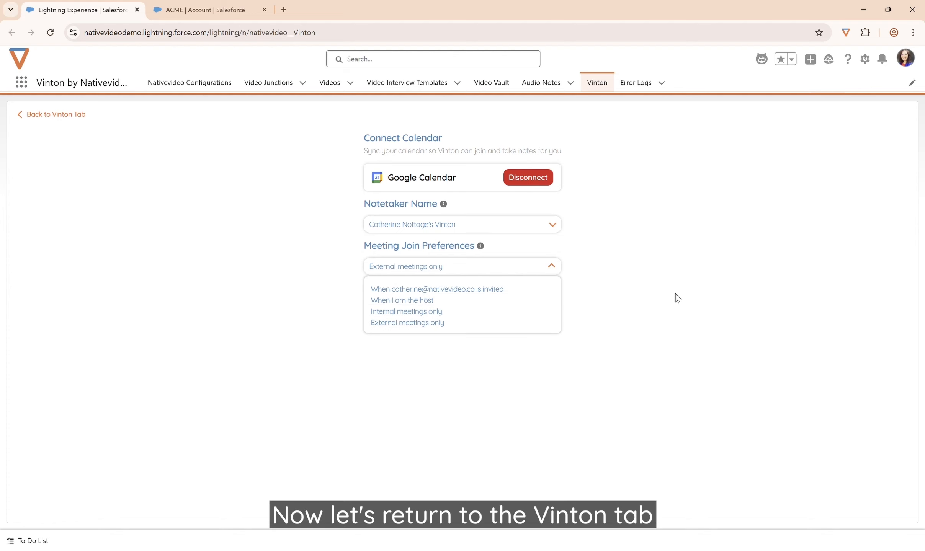
{"action": "left_click", "coordinate": [83, 121]}
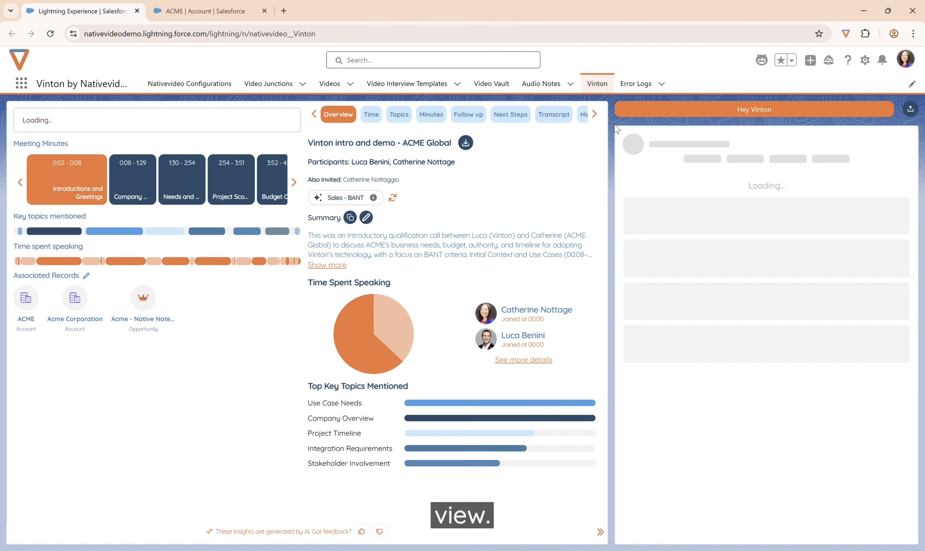
Filter the meeting list to Video and In-Person recordings, and clear the filters
{"action": "left_click", "coordinate": [784, 384]}
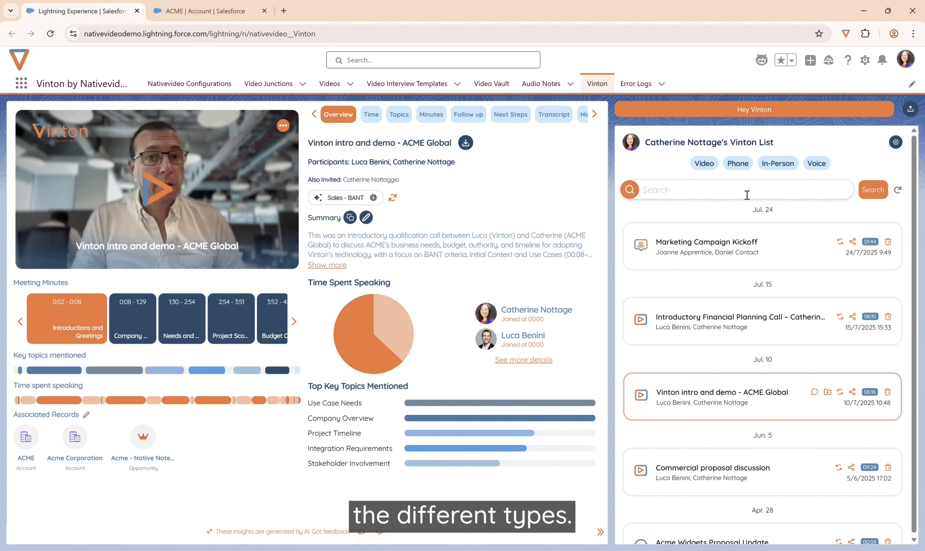
{"action": "left_click", "coordinate": [704, 163]}
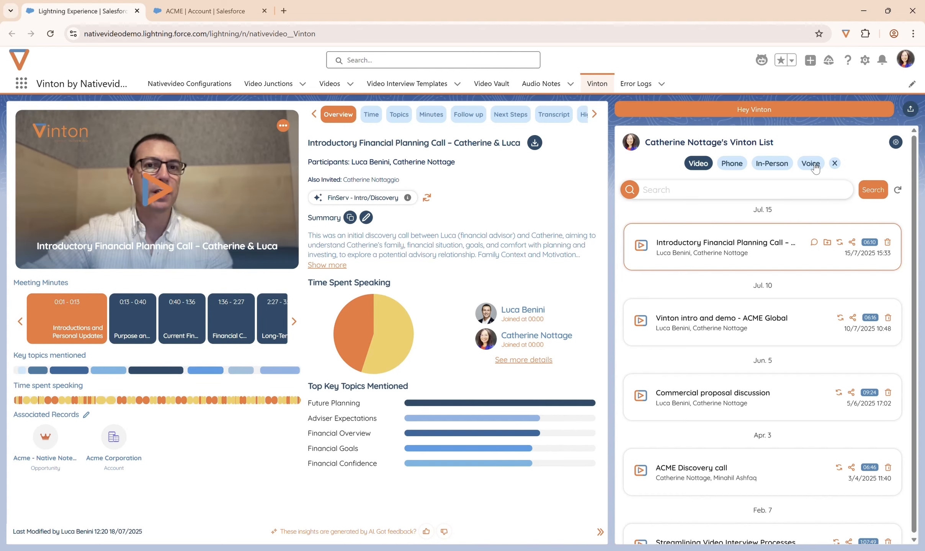
{"action": "left_click", "coordinate": [781, 164]}
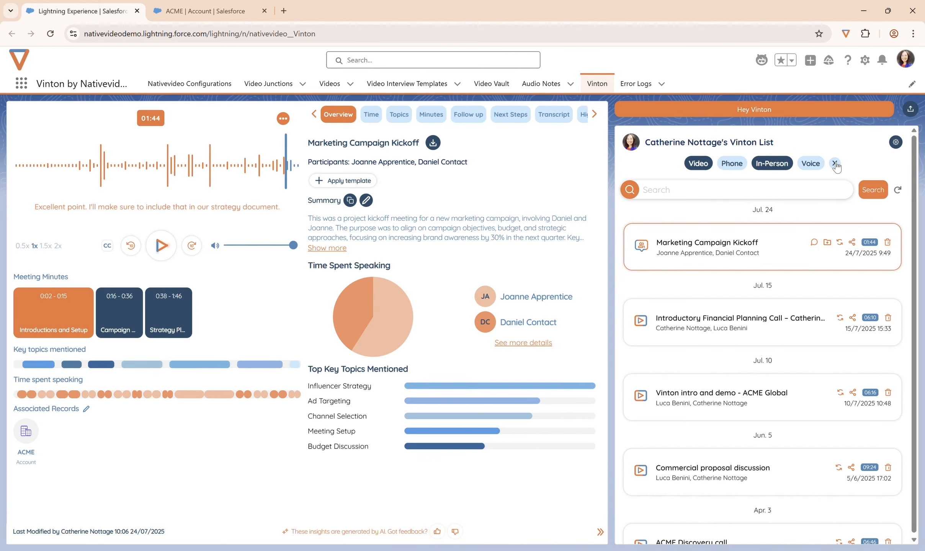
{"action": "left_click", "coordinate": [834, 163]}
Search the meeting list for "acme" and clear the search
{"action": "left_click", "coordinate": [725, 194]}
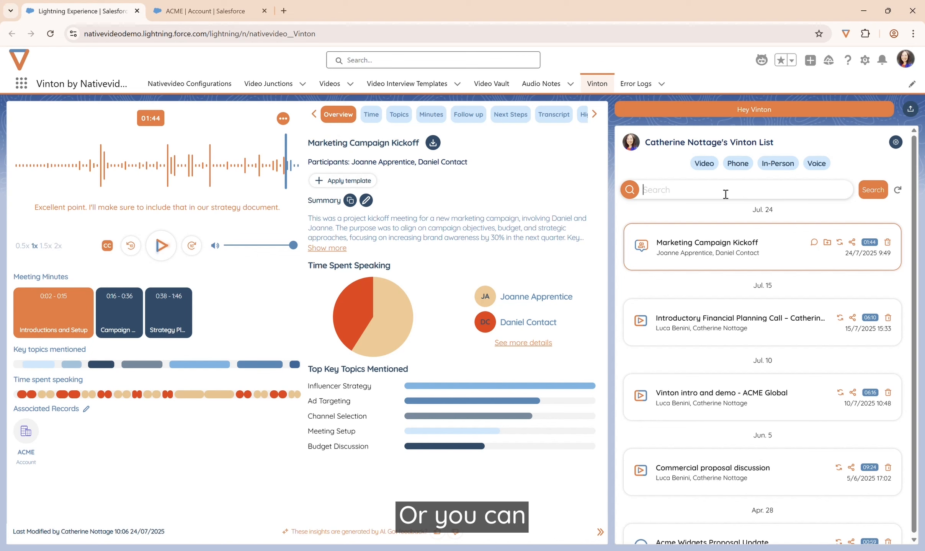
{"action": "type", "text": "acme"}
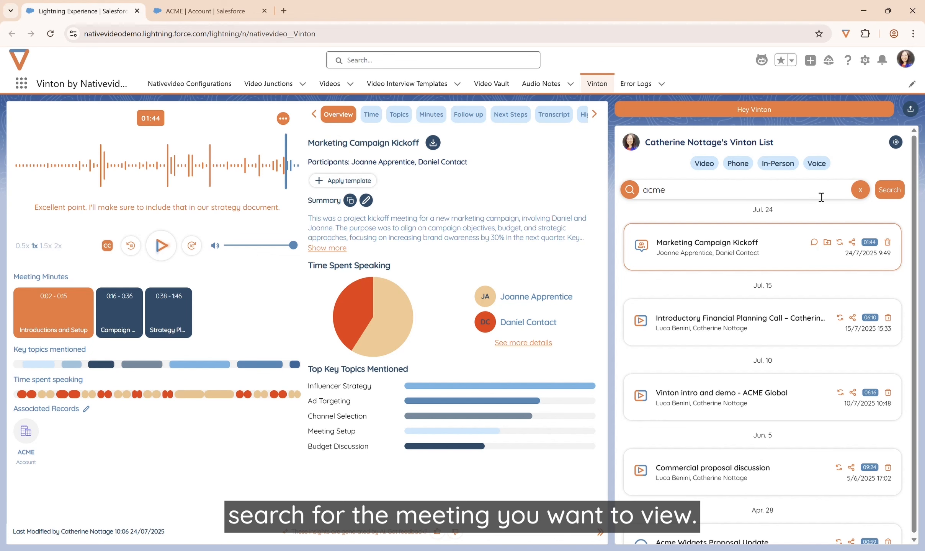
{"action": "left_click", "coordinate": [889, 191]}
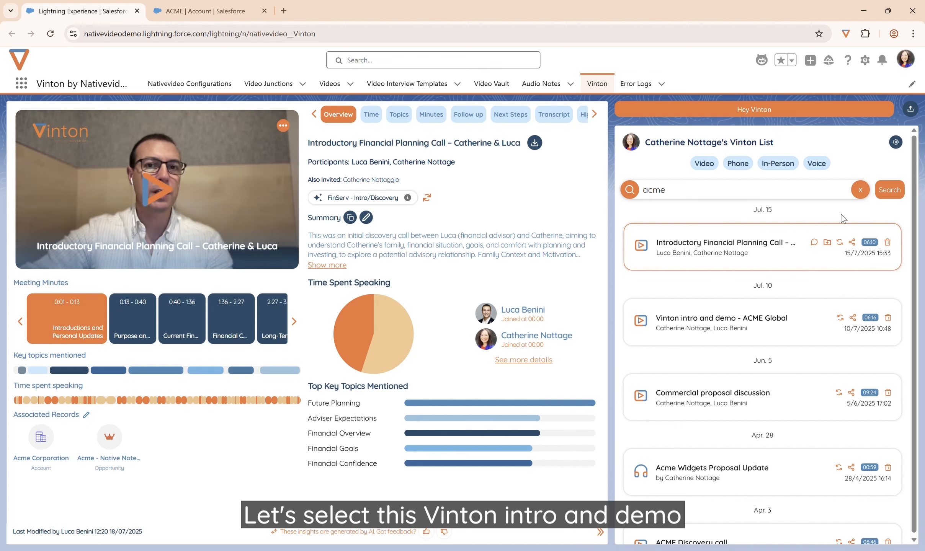
{"action": "left_click", "coordinate": [859, 191]}
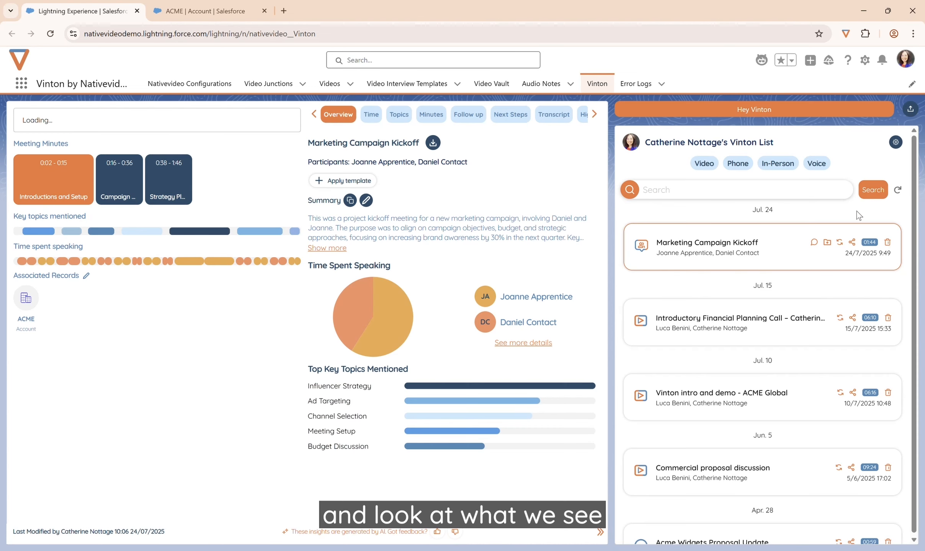
Open the "Vinton intro and demo - ACME Global" meeting and play a short part of its recording before pausing
{"action": "left_click", "coordinate": [727, 394]}
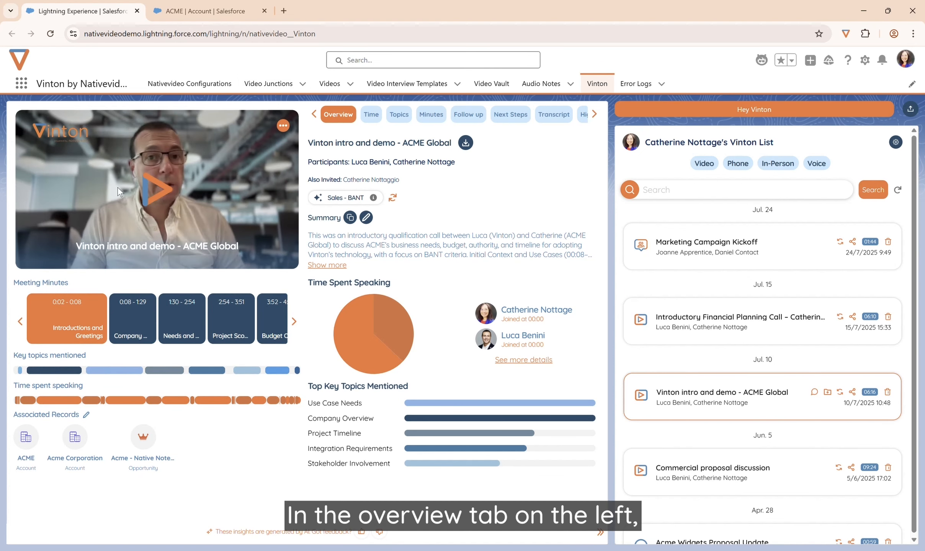
{"action": "left_click", "coordinate": [157, 194]}
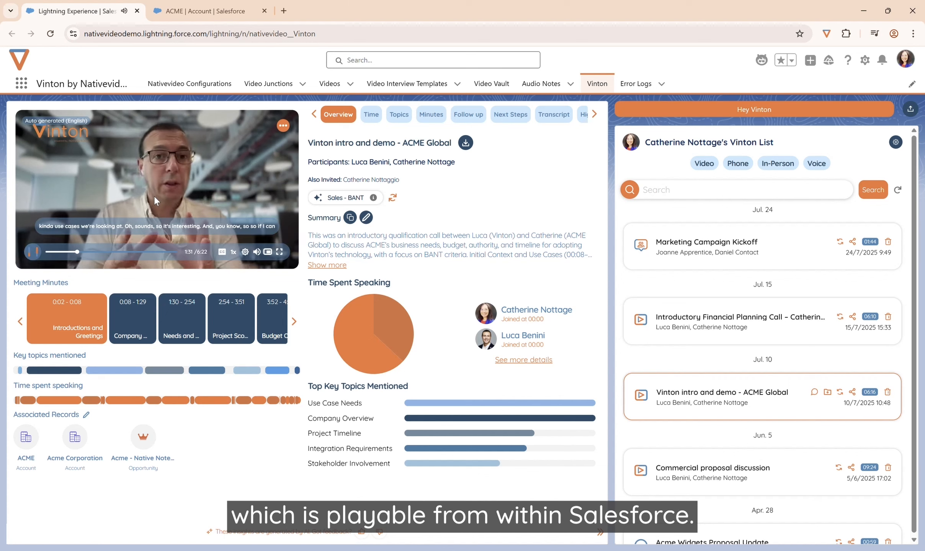
{"action": "left_click", "coordinate": [39, 252]}
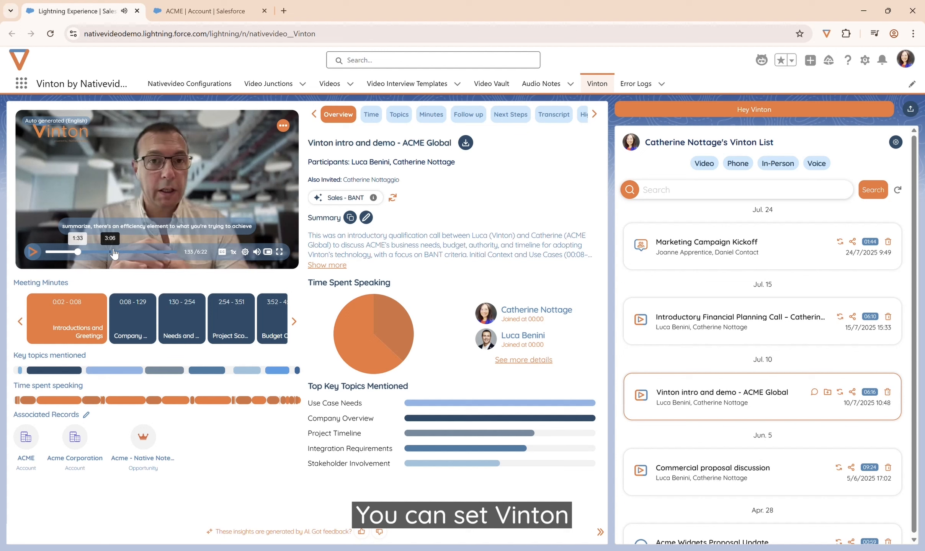
Check the subtitle language and playback speed options of the meeting recording
{"action": "left_click", "coordinate": [224, 254]}
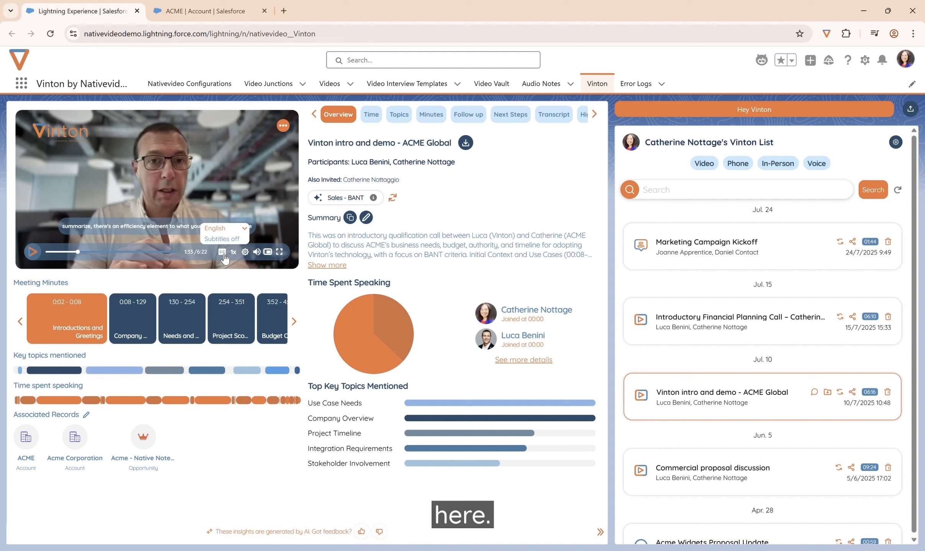
{"action": "left_click", "coordinate": [232, 252]}
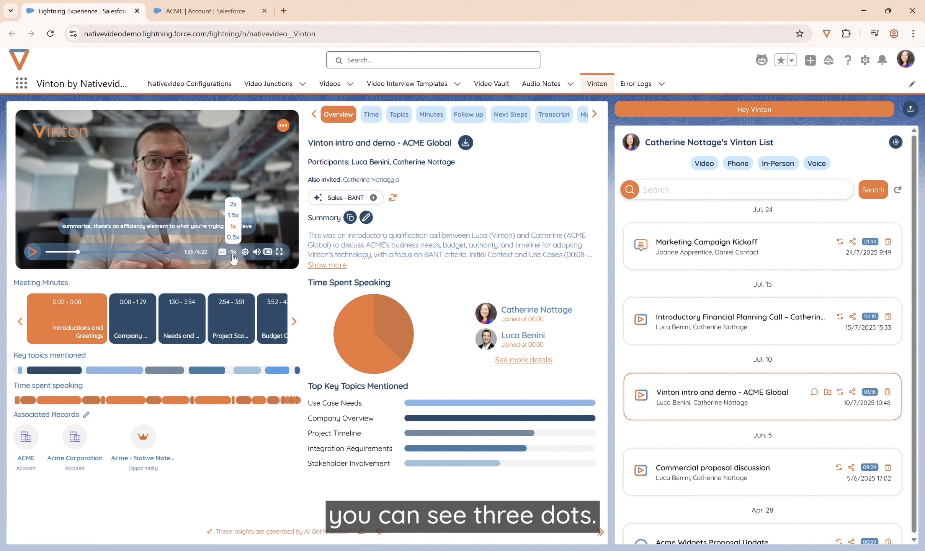
Try trimming the beginning and end of the recording to a length of 05:33, and cancel the trim
{"action": "left_click", "coordinate": [282, 128]}
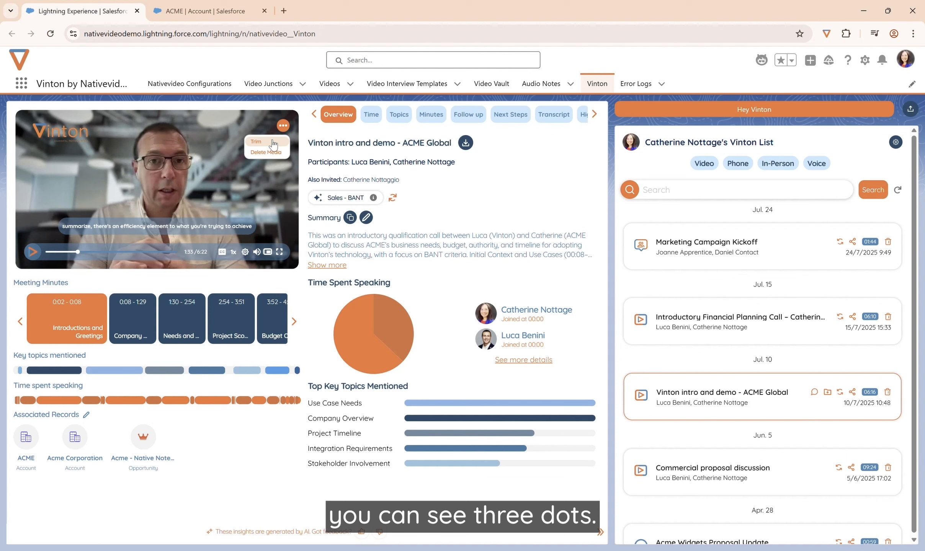
{"action": "left_click", "coordinate": [275, 147]}
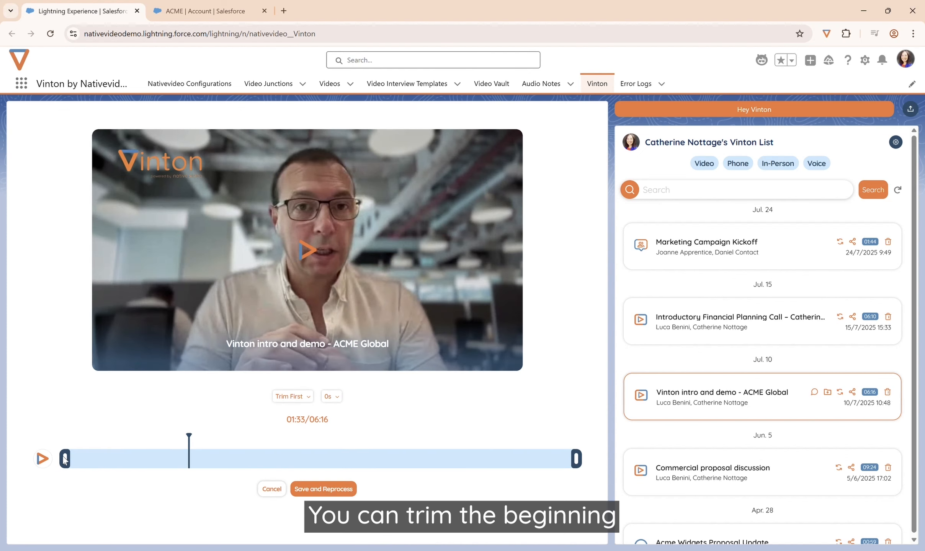
{"action": "left_click_drag", "start_coordinate": [65, 459], "coordinate": [87, 459]}
{"action": "left_click_drag", "start_coordinate": [577, 459], "coordinate": [539, 460]}
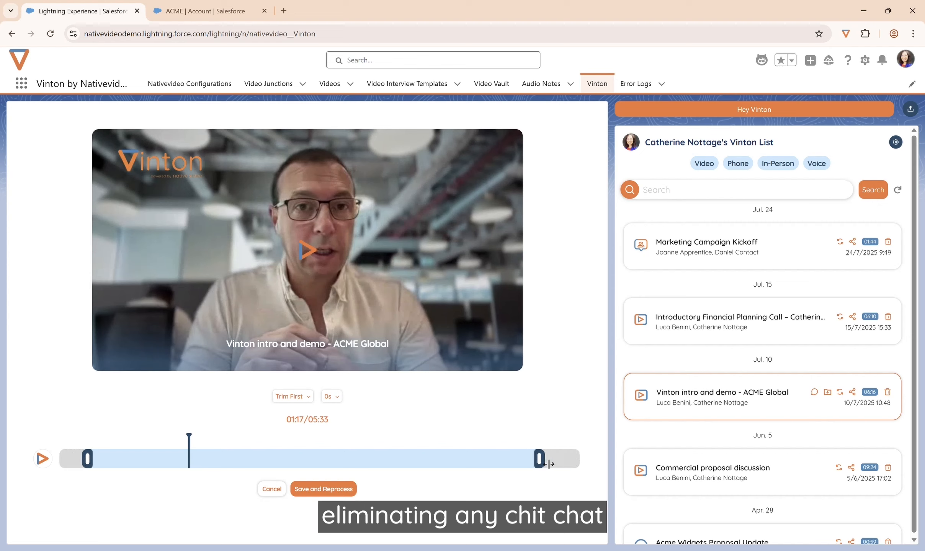
{"action": "left_click_drag", "start_coordinate": [191, 436], "coordinate": [221, 436]}
{"action": "left_click", "coordinate": [273, 491]}
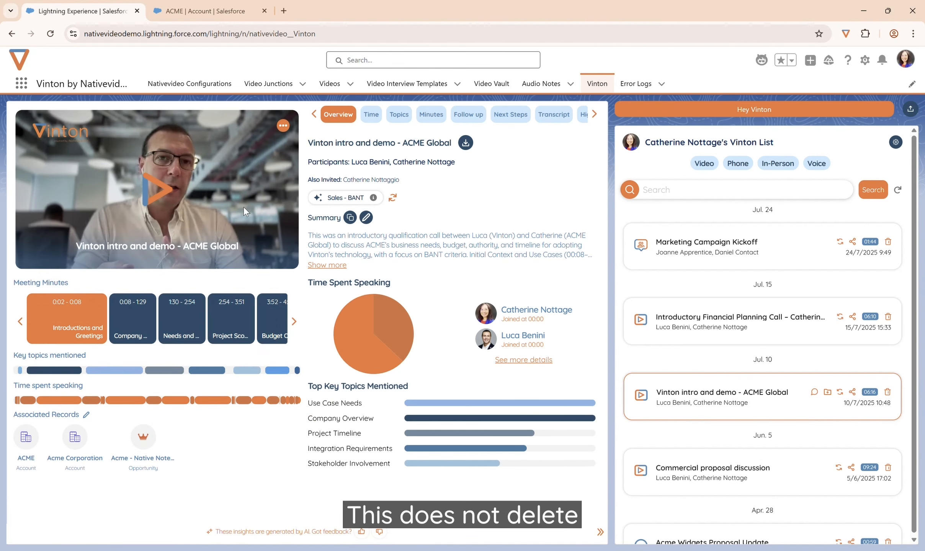
Look at the recording's extra options, including Delete Media, and dismiss them without choosing any
{"action": "left_click", "coordinate": [282, 126]}
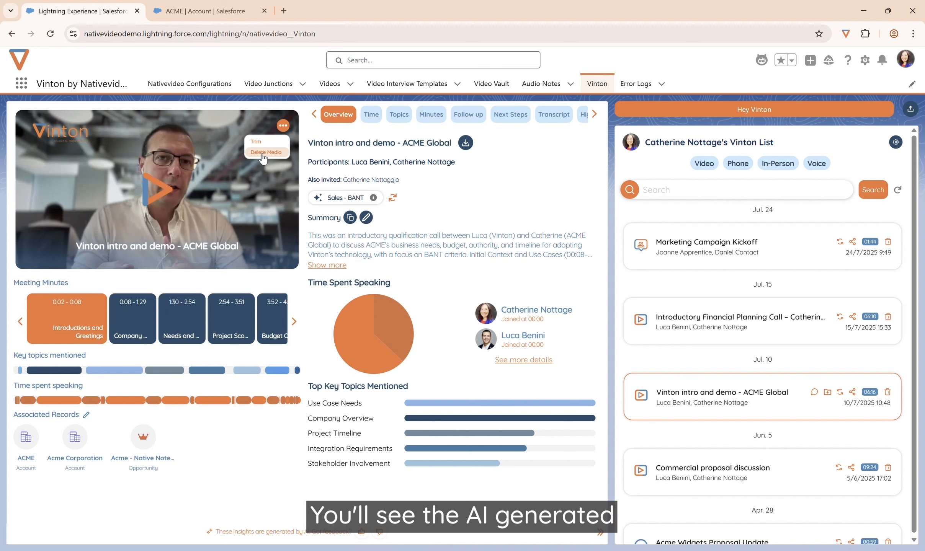
{"action": "left_click", "coordinate": [241, 461]}
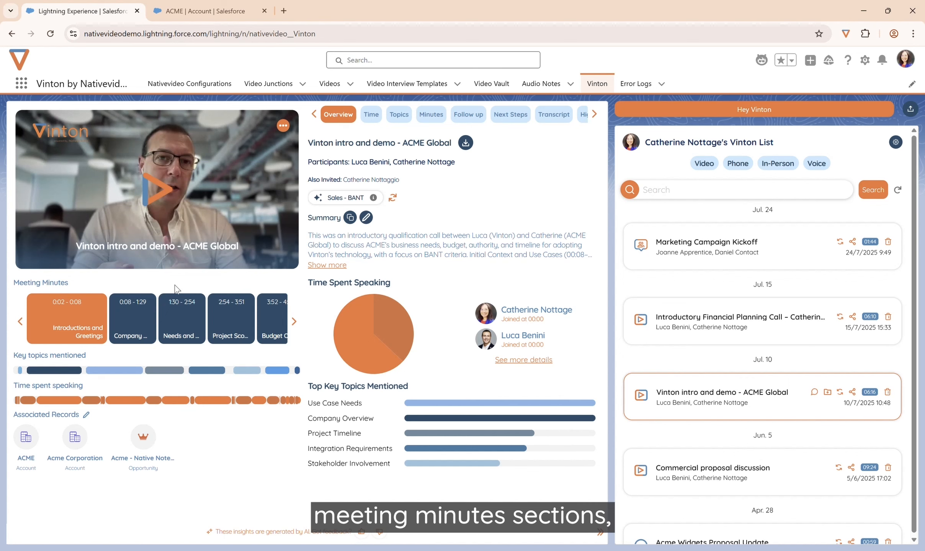
Jump to the "Needs and Challenges Discussion" section of the meeting minutes and pause the recording
{"action": "left_click", "coordinate": [179, 330]}
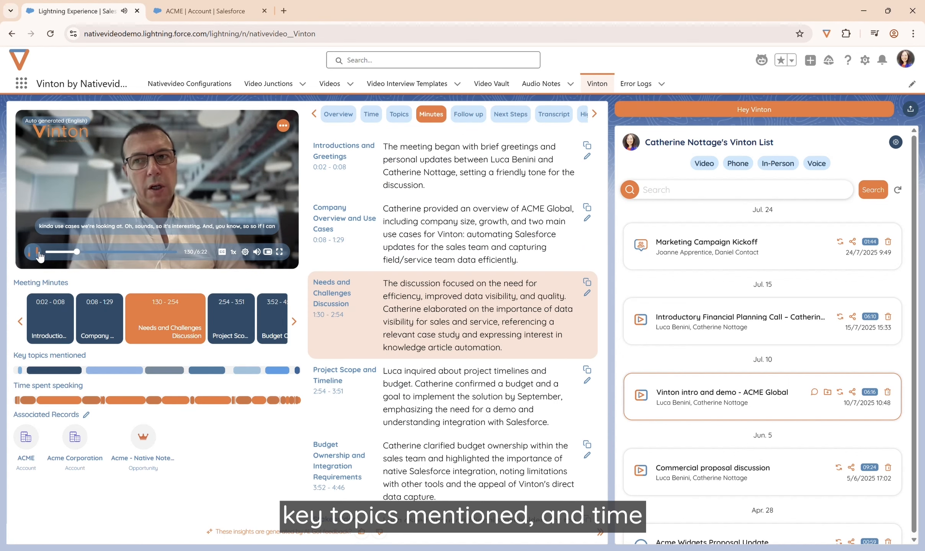
{"action": "left_click", "coordinate": [35, 253]}
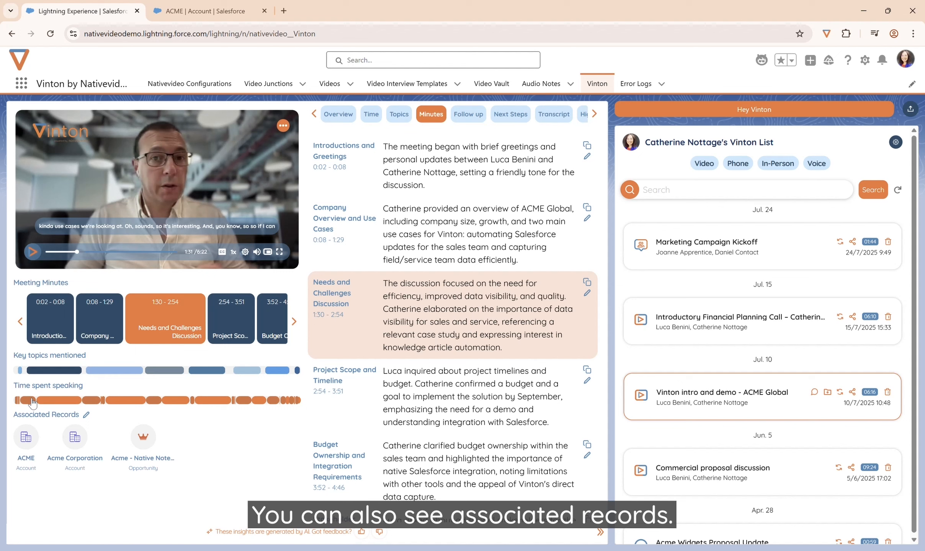
Open the associated ACME account record and look through the meeting note shown on it
{"action": "left_click", "coordinate": [26, 439]}
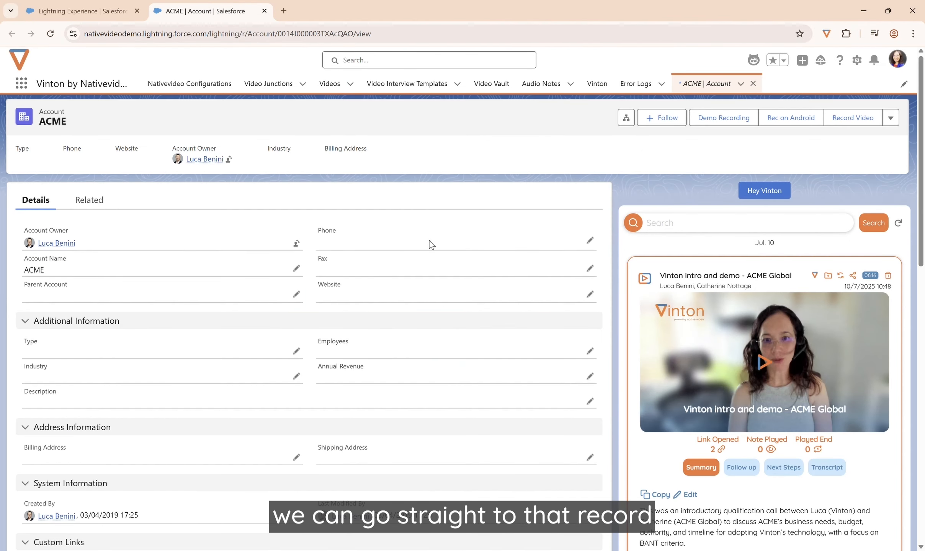
{"action": "scroll", "coordinate": [846, 366], "scroll_direction": "down", "scroll_amount": 4}
{"action": "scroll", "coordinate": [845, 366], "scroll_direction": "down", "scroll_amount": 4}
{"action": "scroll", "coordinate": [847, 365], "scroll_direction": "up", "scroll_amount": 8}
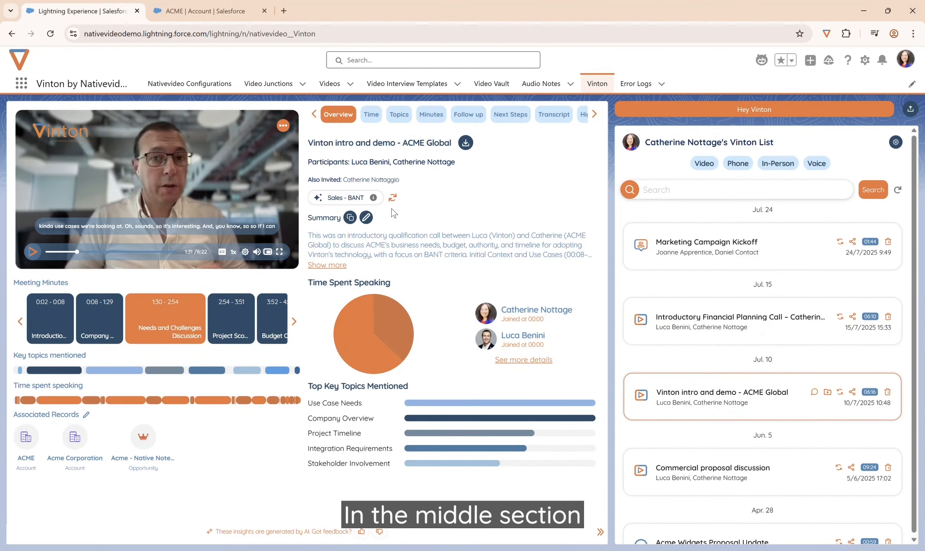
Download the meeting's notes from the overview and check the participants and other invitees
{"action": "left_click", "coordinate": [466, 143]}
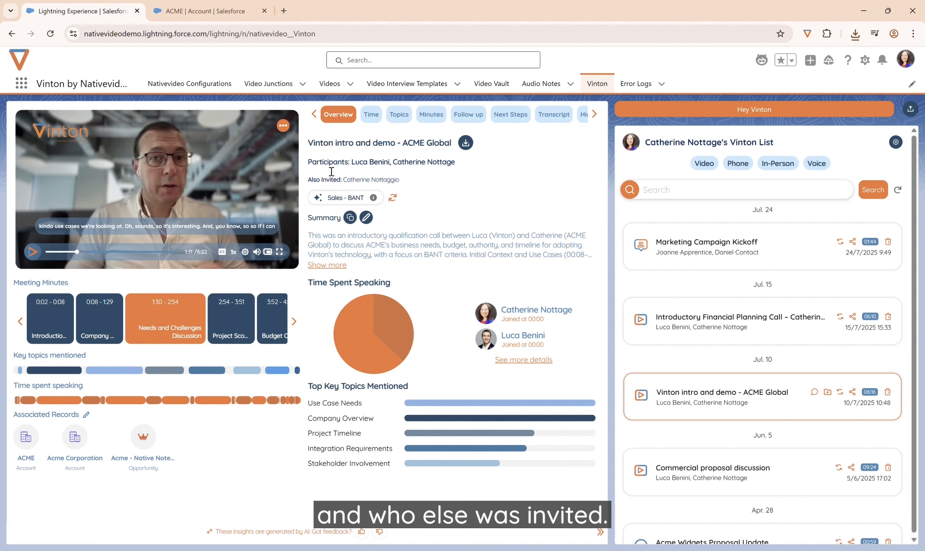
{"action": "left_click_drag", "start_coordinate": [450, 169], "coordinate": [400, 180]}
{"action": "left_click", "coordinate": [454, 211]}
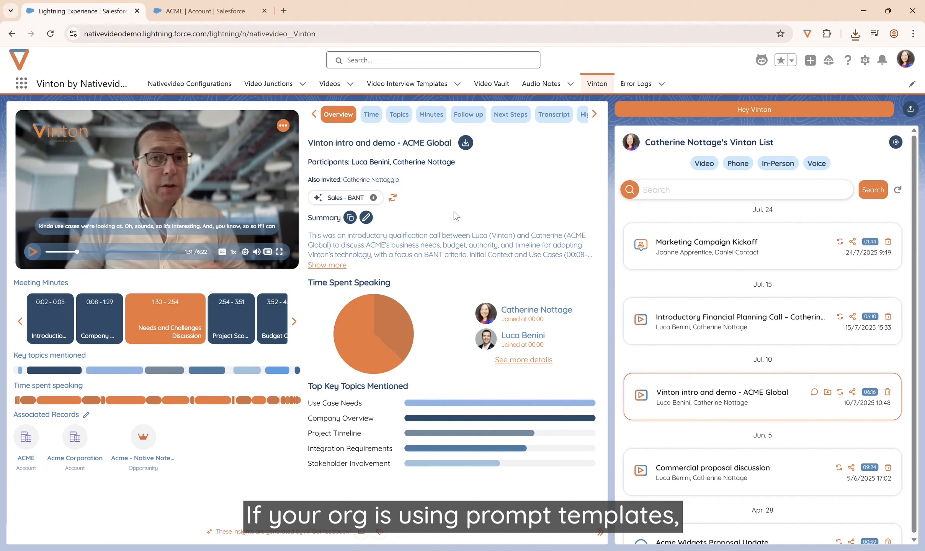
Review the prompt templates available for reprocessing the meeting's insights, and close the dialog without applying one
{"action": "left_click", "coordinate": [394, 202]}
{"action": "left_click", "coordinate": [423, 321]}
{"action": "scroll", "coordinate": [441, 364], "scroll_direction": "down", "scroll_amount": 3}
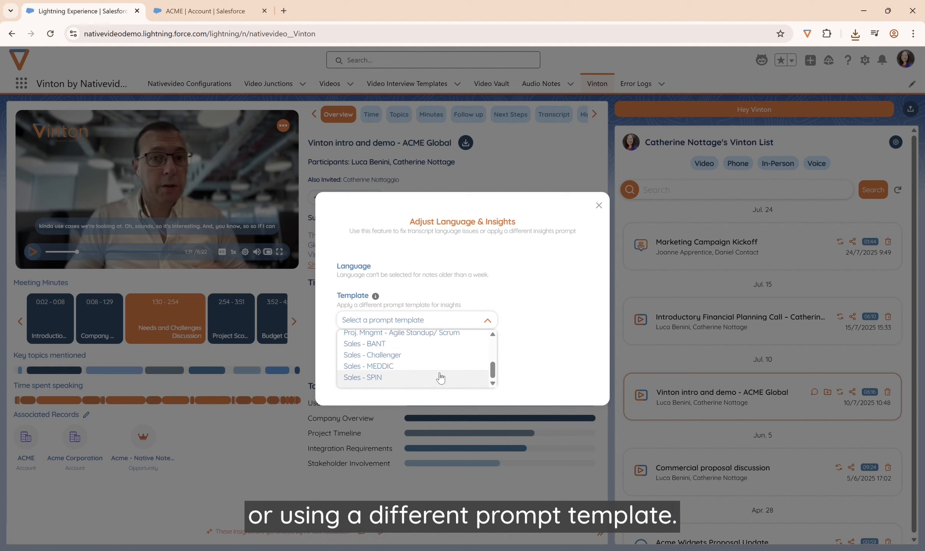
{"action": "left_click", "coordinate": [486, 321]}
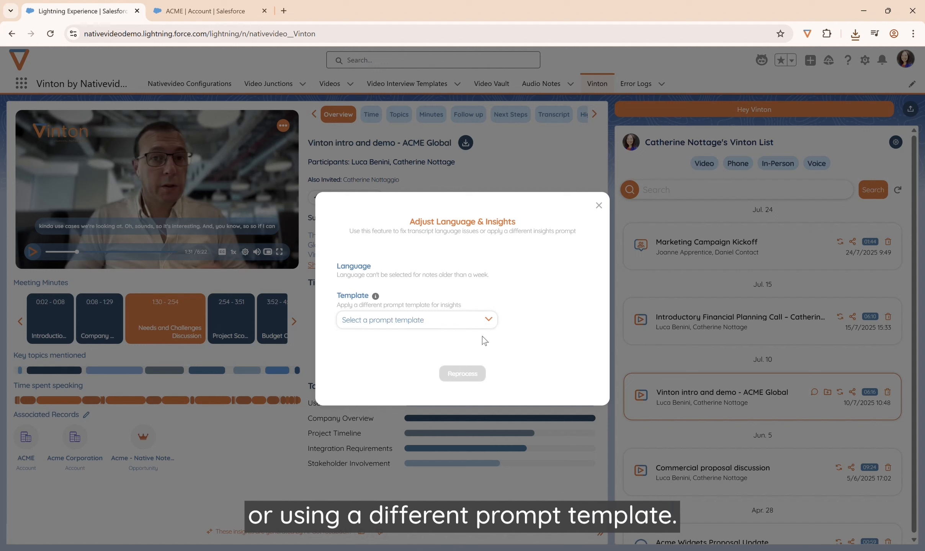
{"action": "left_click", "coordinate": [608, 203]}
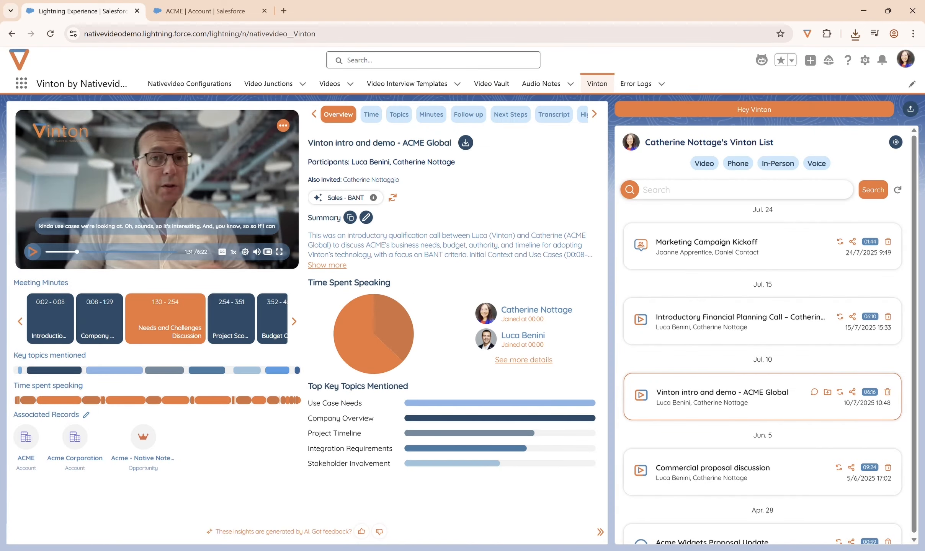
Copy the meeting summary, and open its full text in edit mode to read through it before leaving the editor
{"action": "left_click", "coordinate": [350, 219]}
{"action": "left_click", "coordinate": [368, 218]}
{"action": "left_click", "coordinate": [440, 290]}
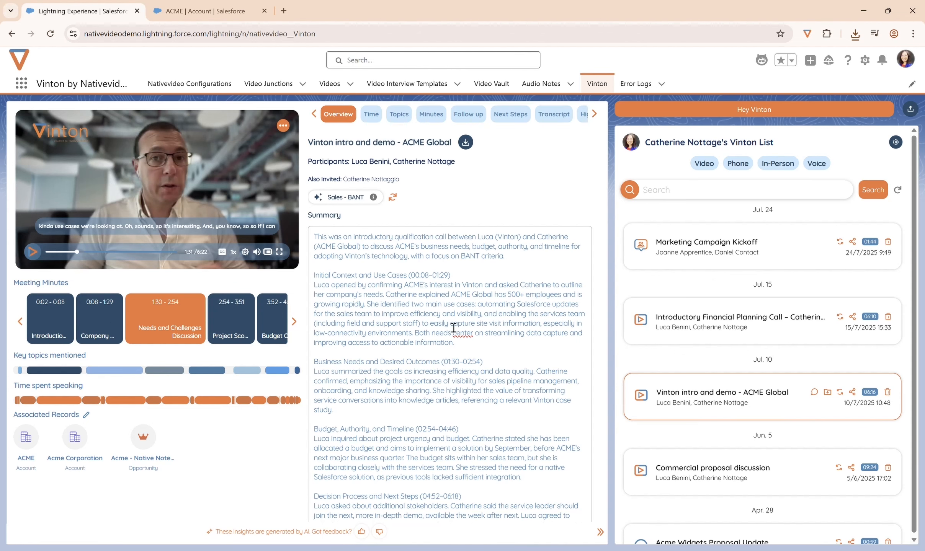
{"action": "scroll", "coordinate": [452, 306], "scroll_direction": "down", "scroll_amount": 6}
{"action": "left_click", "coordinate": [565, 302]}
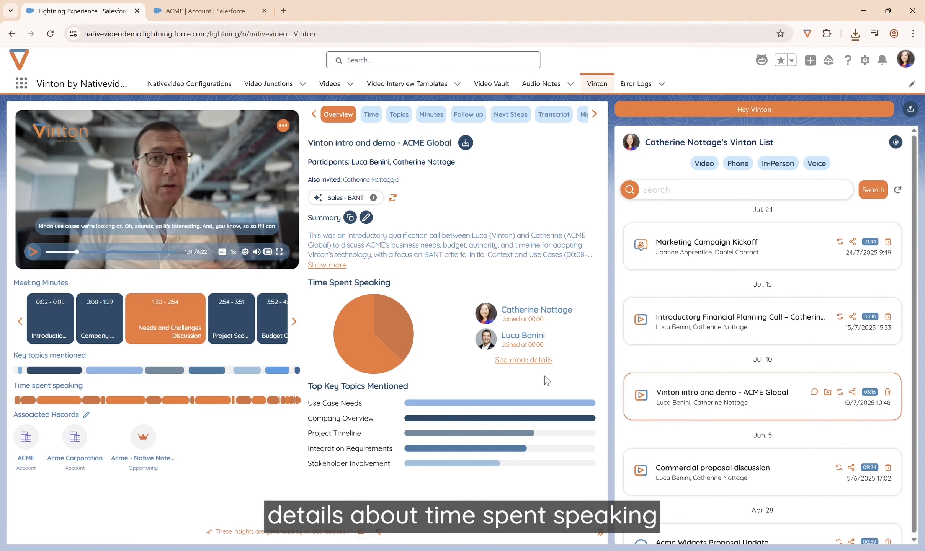
Open the detailed speaking-time view and filter the interactions to the first listed speaker
{"action": "left_click", "coordinate": [538, 364]}
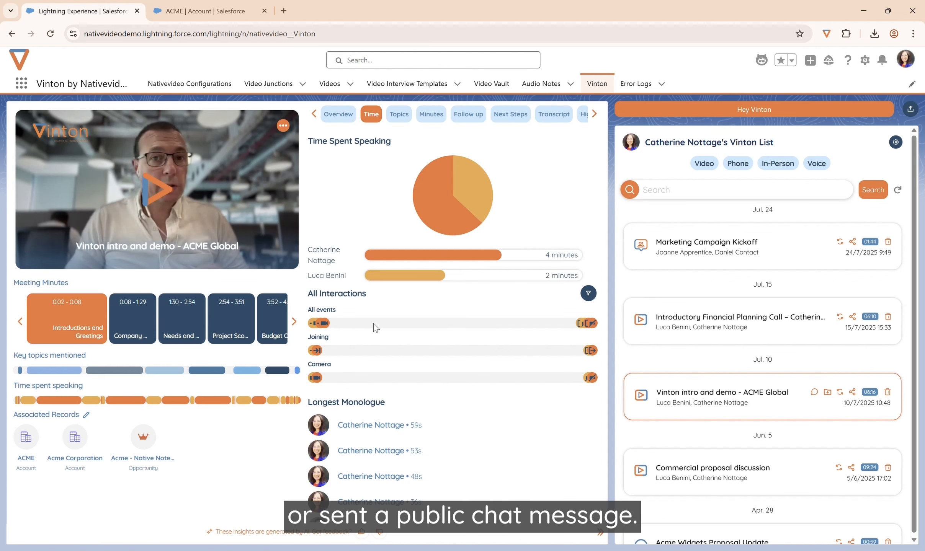
{"action": "left_click", "coordinate": [588, 293]}
{"action": "left_click", "coordinate": [491, 386]}
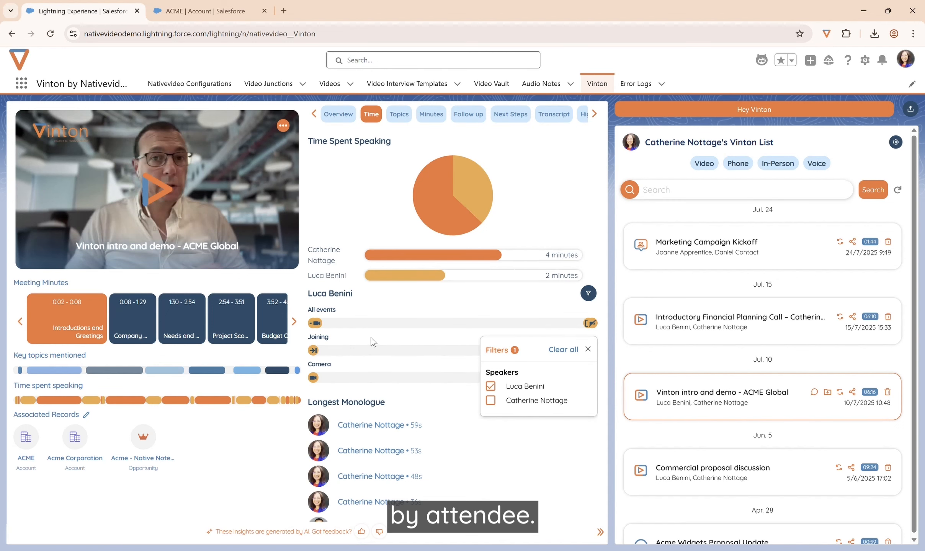
{"action": "left_click", "coordinate": [588, 350]}
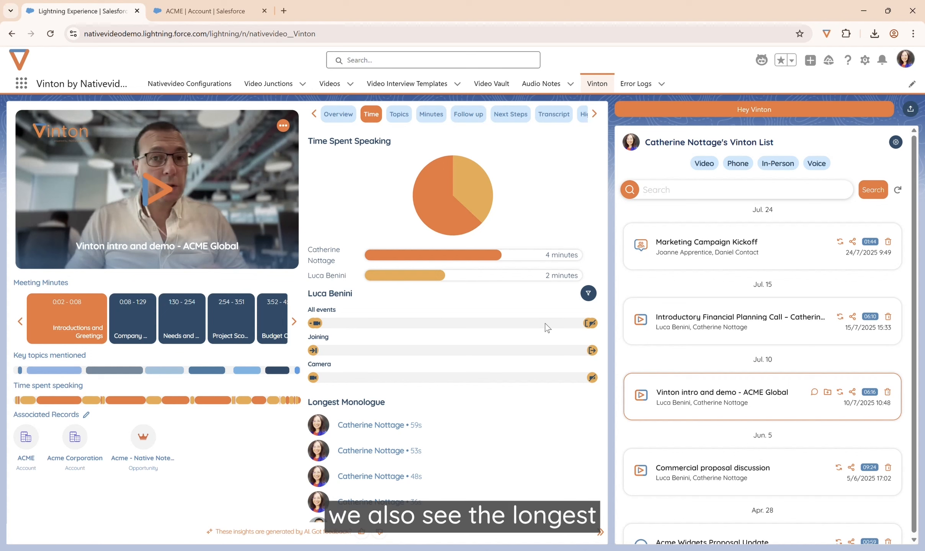
Clear the speaker filter from the meeting interactions and play the recording from one of the longest monologues
{"action": "left_click", "coordinate": [588, 293]}
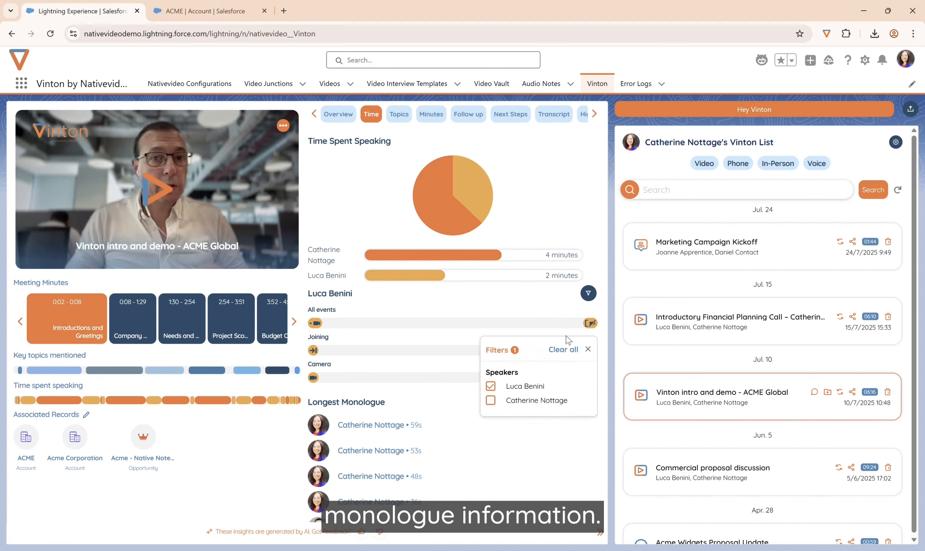
{"action": "left_click", "coordinate": [564, 350]}
{"action": "left_click", "coordinate": [588, 350]}
{"action": "scroll", "coordinate": [526, 405], "scroll_direction": "down", "scroll_amount": 1}
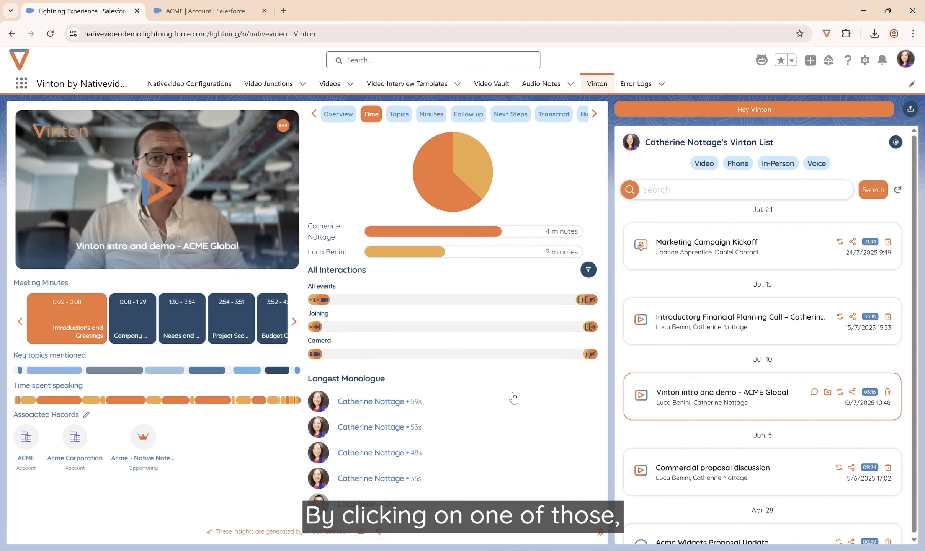
{"action": "left_click", "coordinate": [412, 421]}
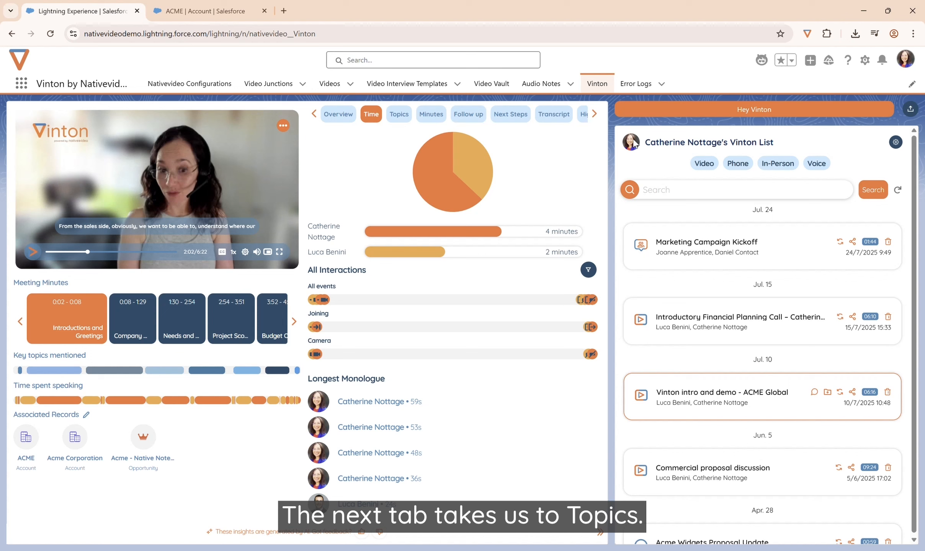
Open the topics insights and view the details for Use Case Needs, Project Timeline and Integration Requirements
{"action": "left_click", "coordinate": [398, 114]}
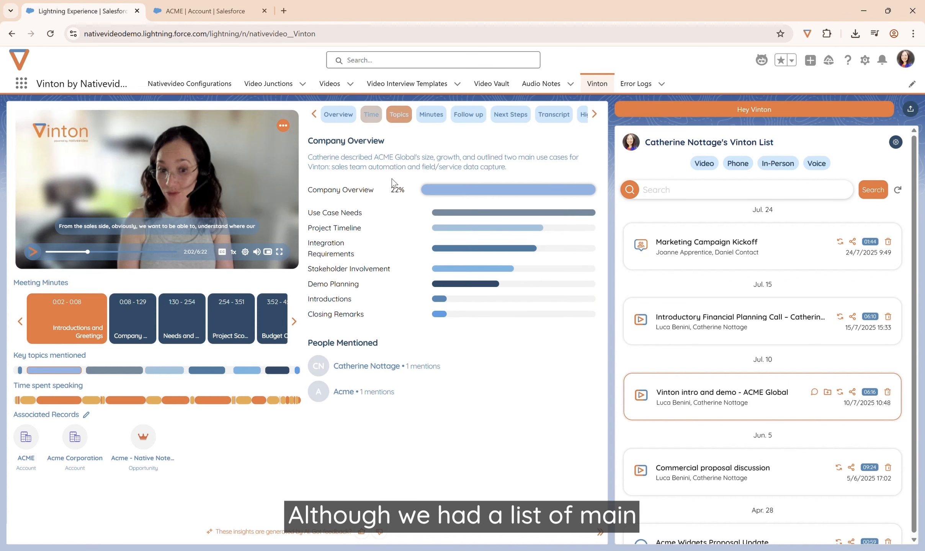
{"action": "left_click", "coordinate": [471, 215]}
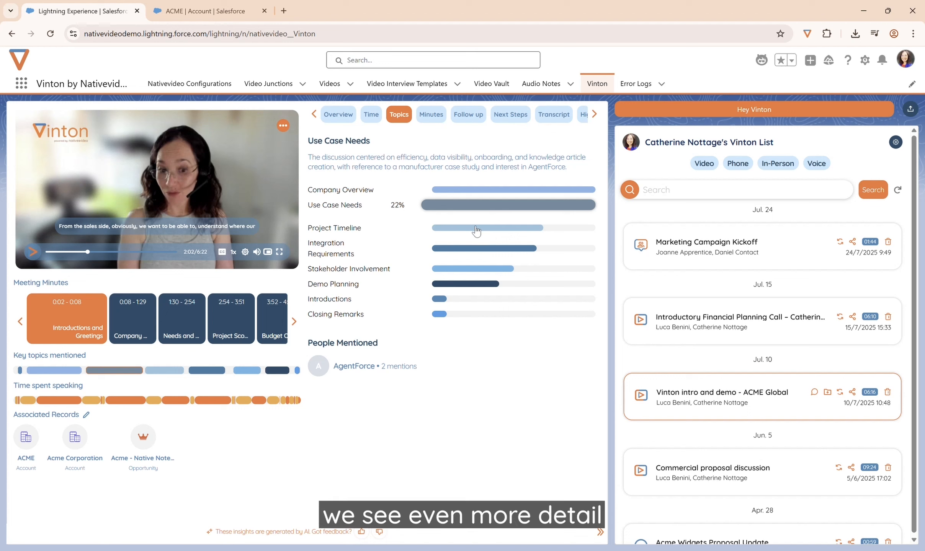
{"action": "left_click", "coordinate": [476, 229]}
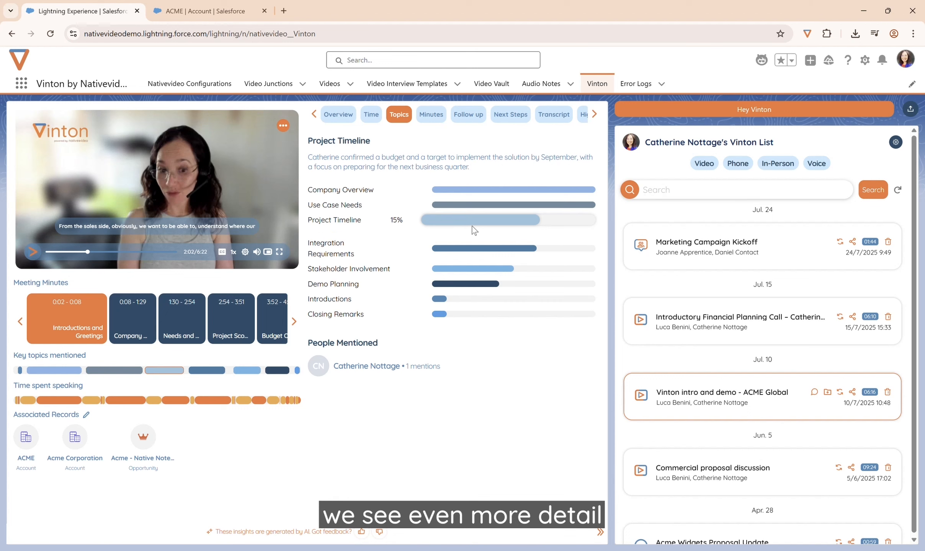
{"action": "left_click", "coordinate": [474, 249]}
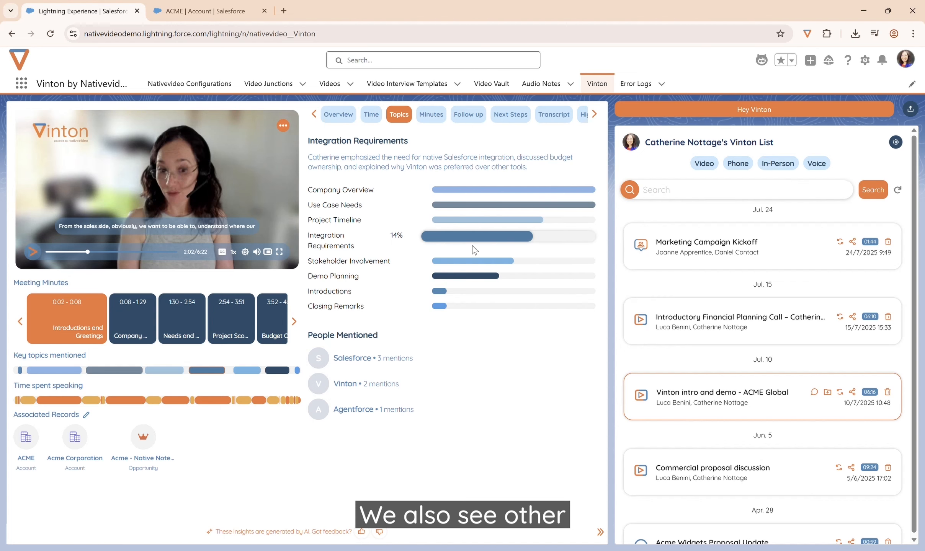
Copy the Introductions and Greetings segment of the minutes and play the recording from the Project Scope and Timeline segment
{"action": "left_click", "coordinate": [431, 116]}
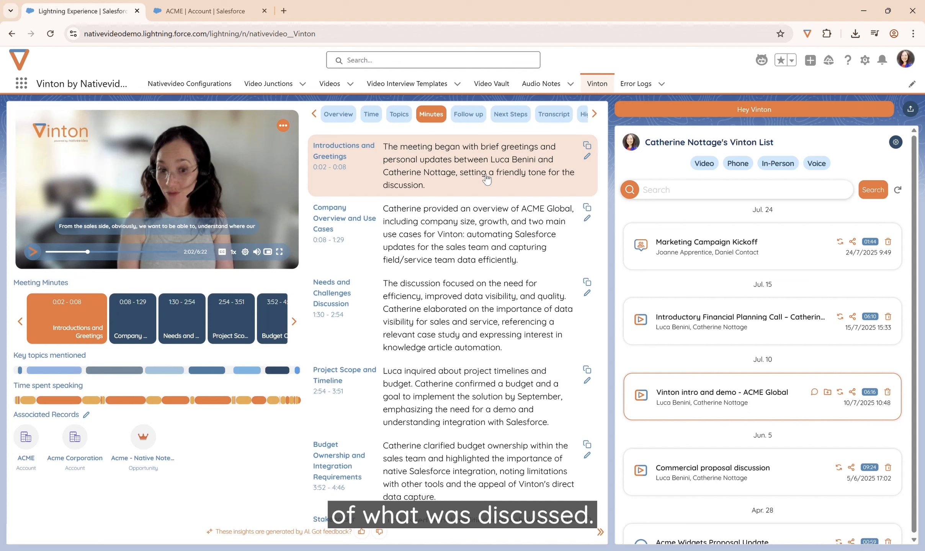
{"action": "left_click", "coordinate": [588, 156]}
{"action": "left_click", "coordinate": [580, 152]}
{"action": "left_click", "coordinate": [587, 146]}
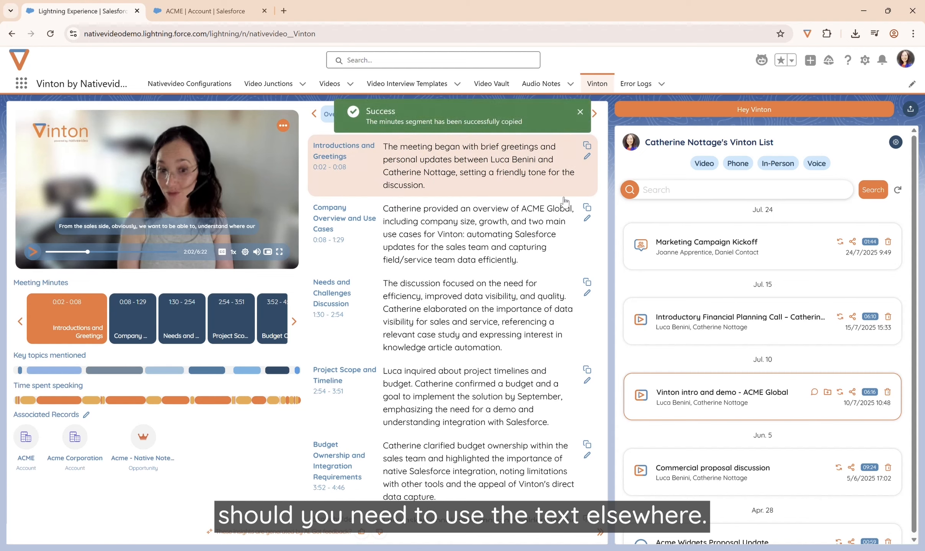
{"action": "left_click", "coordinate": [488, 387]}
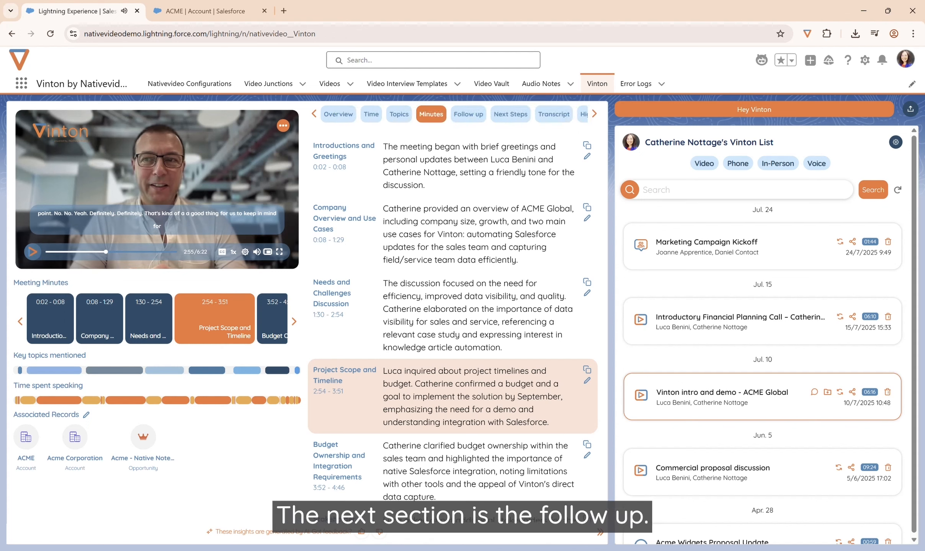
Copy the generated follow-up email, and open its text in edit mode before leaving the editor without changes
{"action": "left_click", "coordinate": [463, 115]}
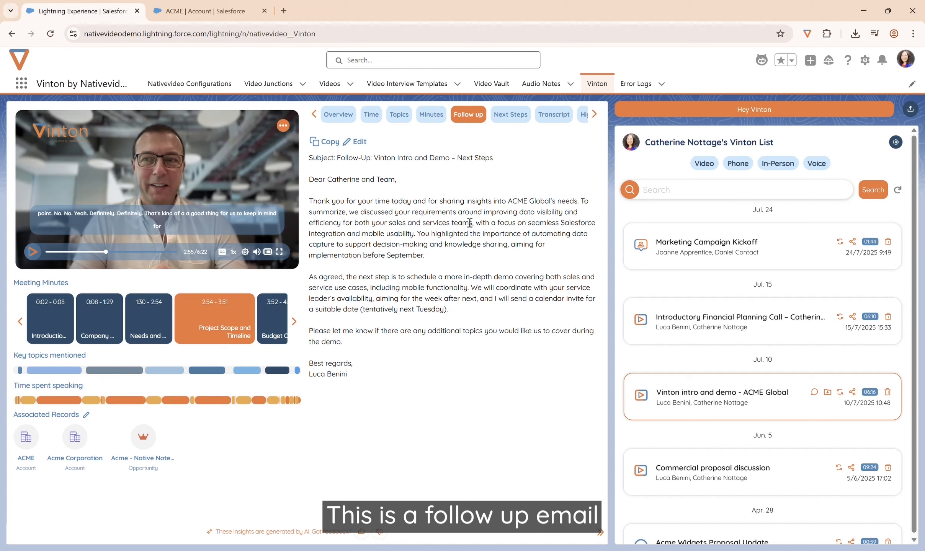
{"action": "left_click", "coordinate": [330, 143]}
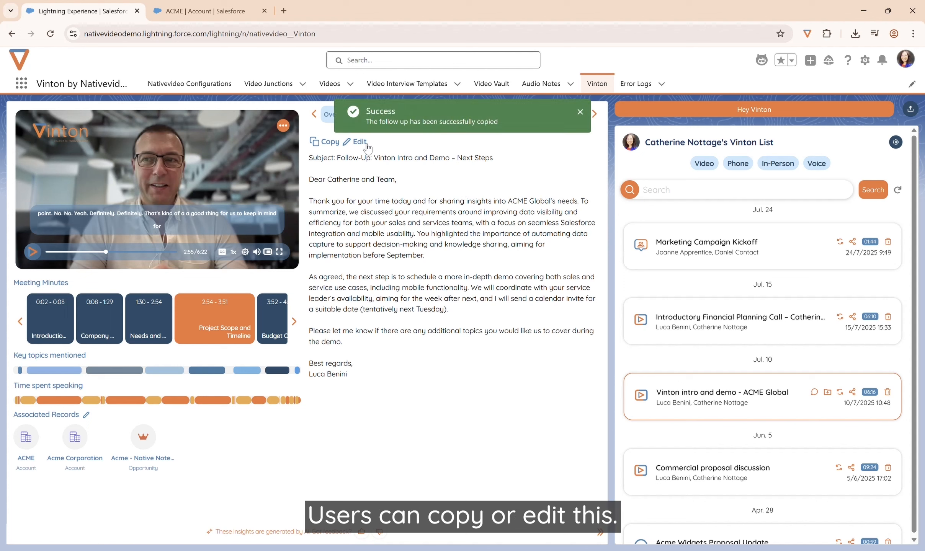
{"action": "left_click", "coordinate": [360, 142]}
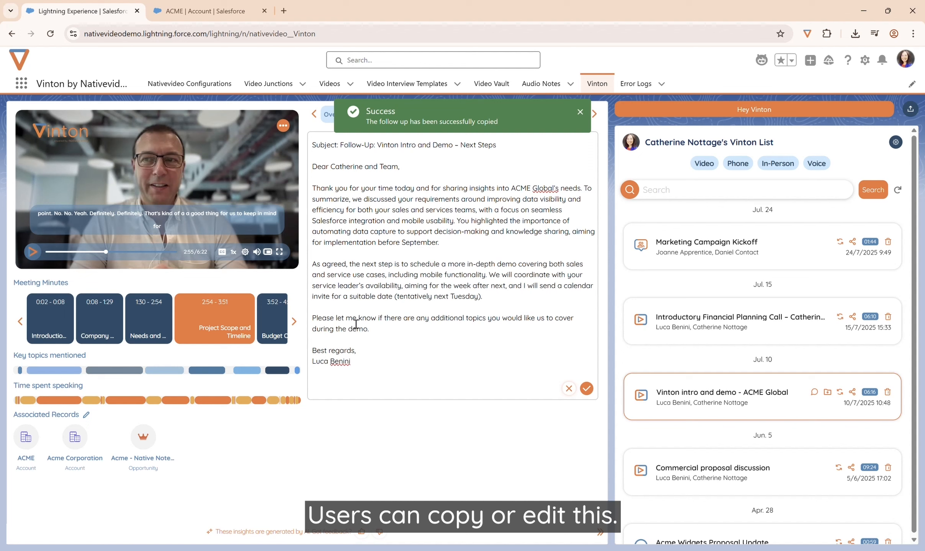
{"action": "left_click", "coordinate": [571, 391]}
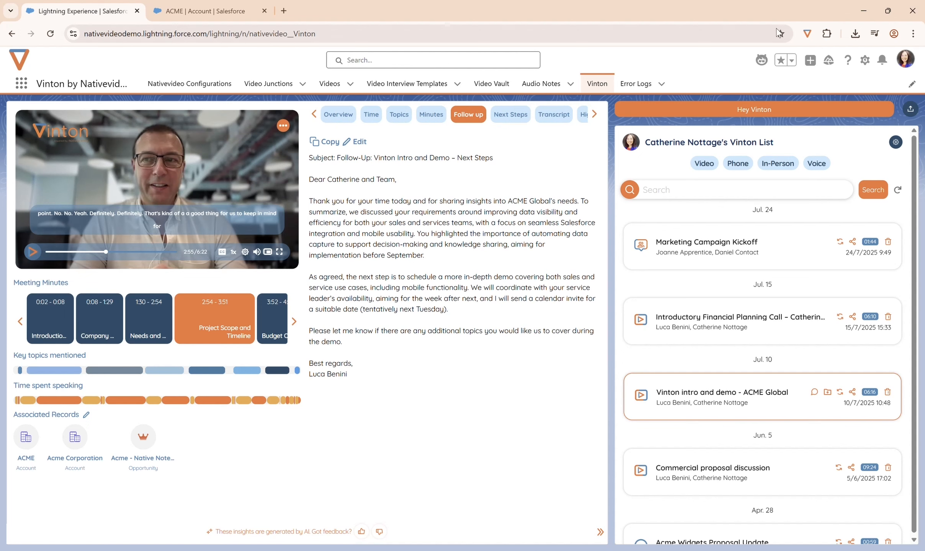
Create a task from the next step "Organize in-depth demo for sales and service teams", view its record and return to the meeting
{"action": "left_click", "coordinate": [529, 114]}
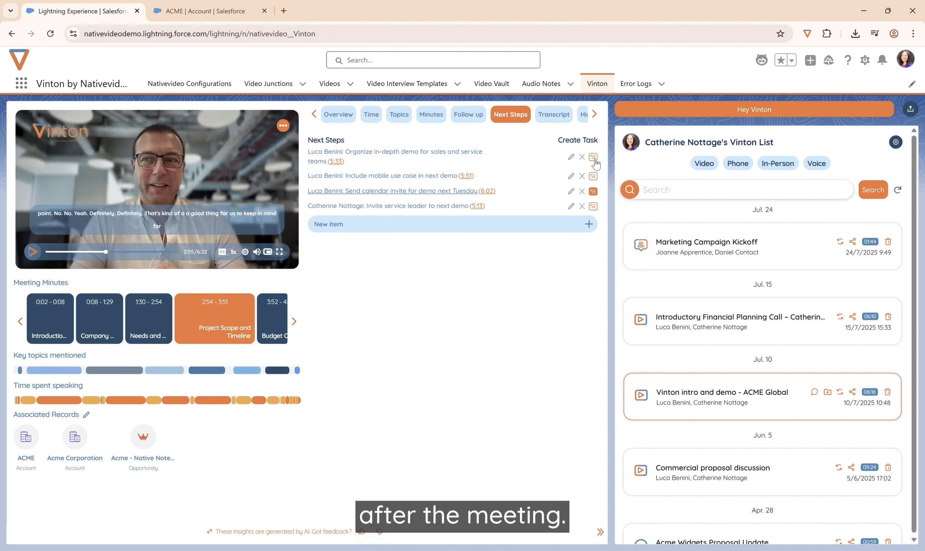
{"action": "left_click", "coordinate": [570, 157]}
{"action": "left_click", "coordinate": [585, 158]}
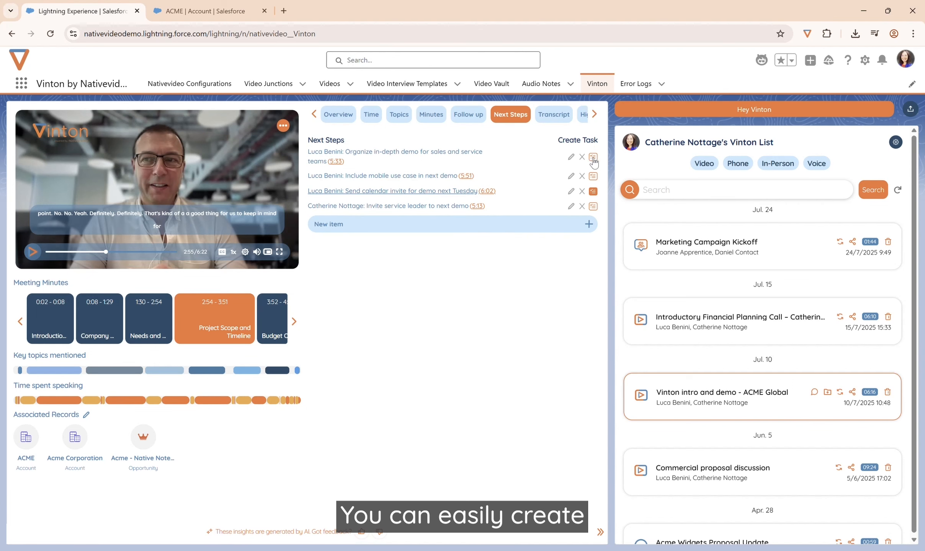
{"action": "left_click", "coordinate": [593, 157]}
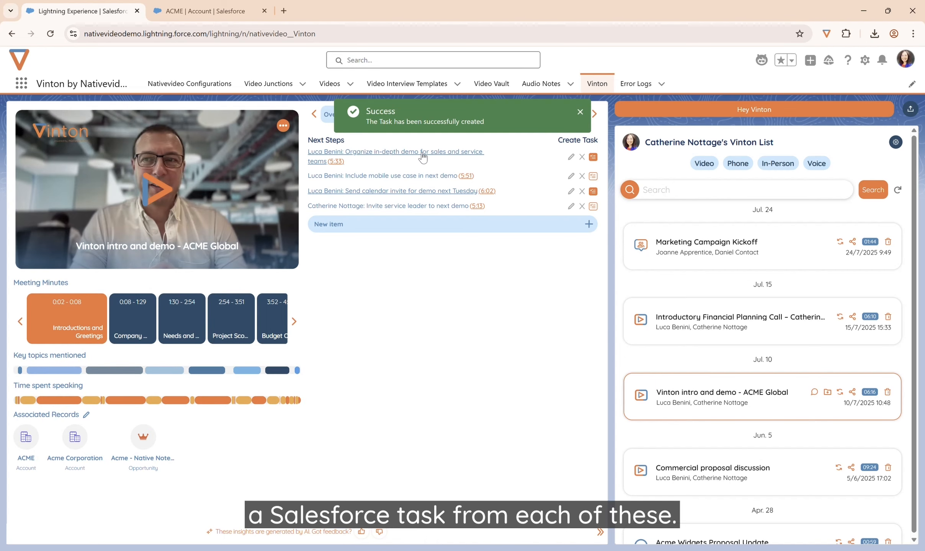
{"action": "left_click", "coordinate": [423, 157]}
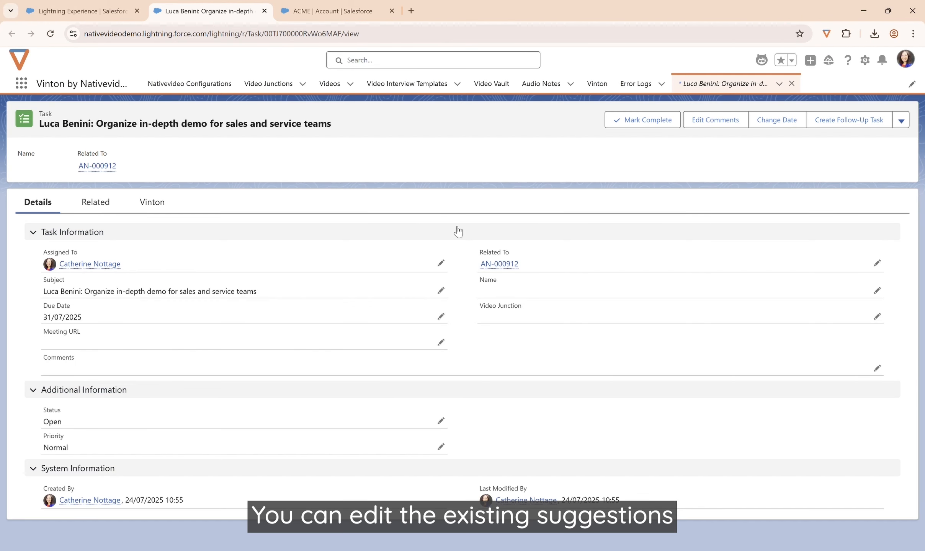
{"action": "key", "text": "ctrl+shift+Tab"}
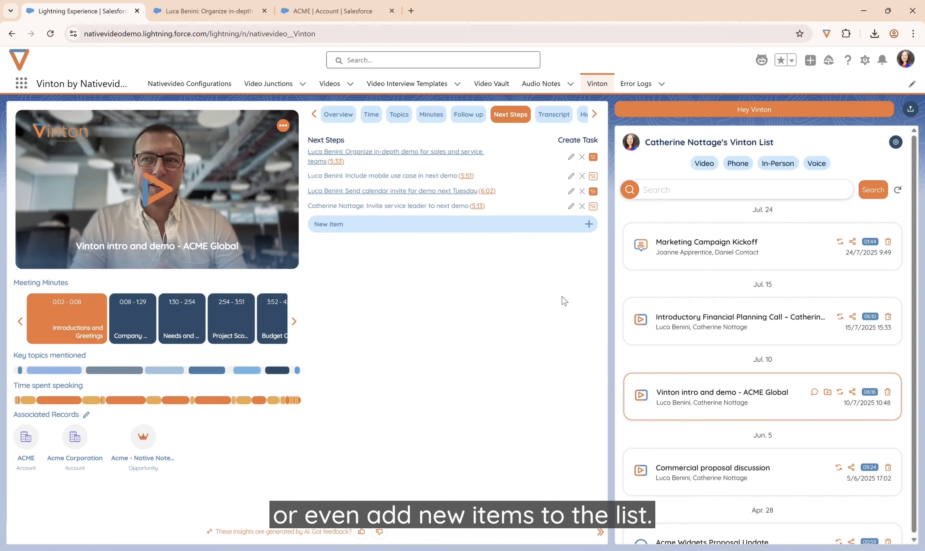
Open the meeting's transcript and download it
{"action": "left_click", "coordinate": [595, 114]}
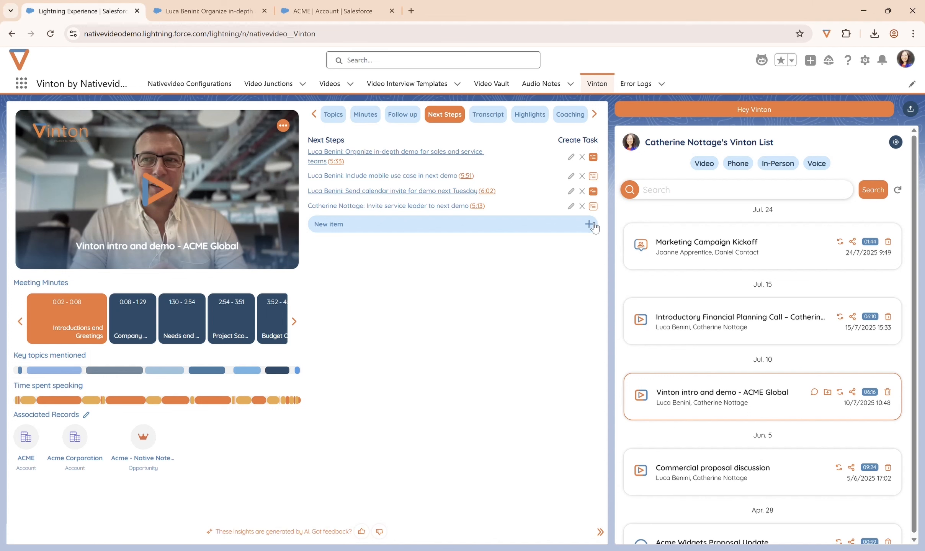
{"action": "left_click", "coordinate": [488, 117]}
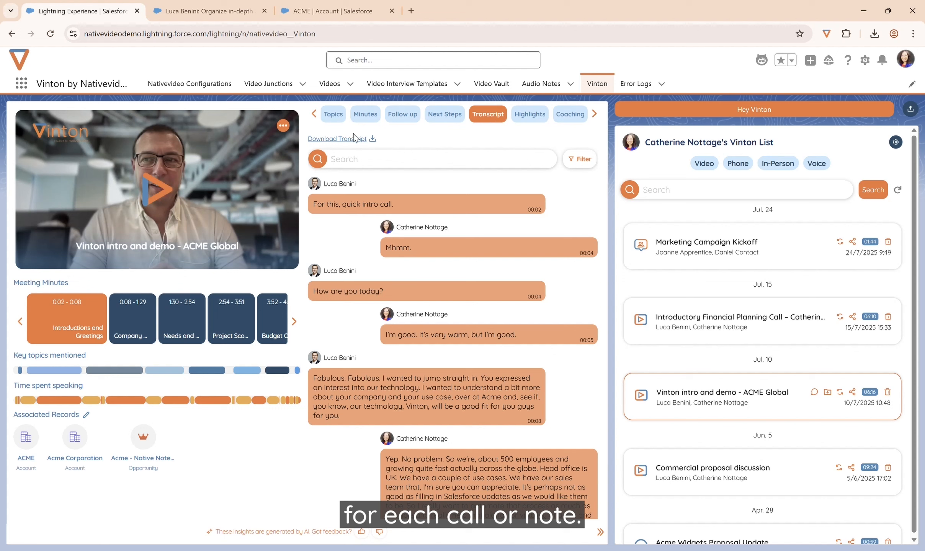
{"action": "left_click", "coordinate": [363, 142]}
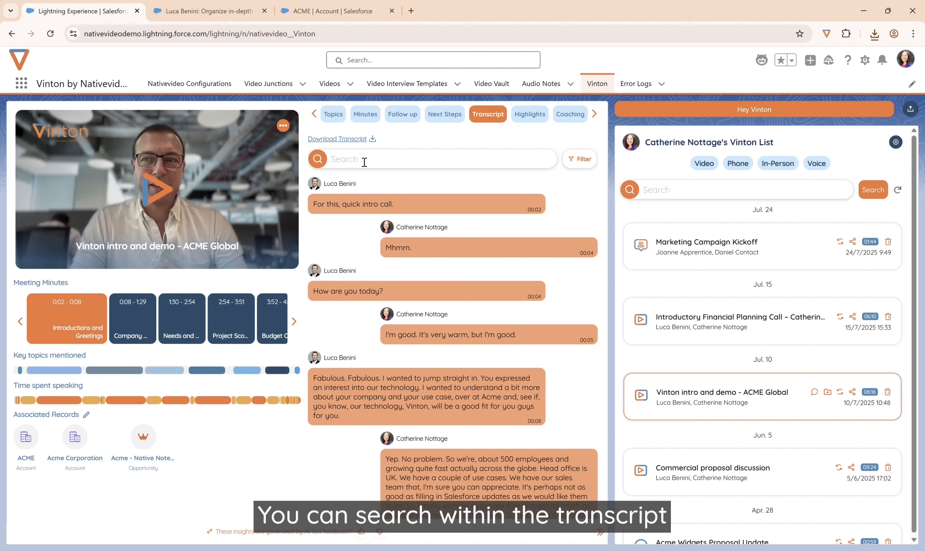
Search the transcript for "Salesforce" and replace it with "SFDC", first in individual instances and finally in all remaining ones
{"action": "type", "text": "Salesforce"}
{"action": "key", "text": "Return"}
{"action": "key", "text": "Return"}
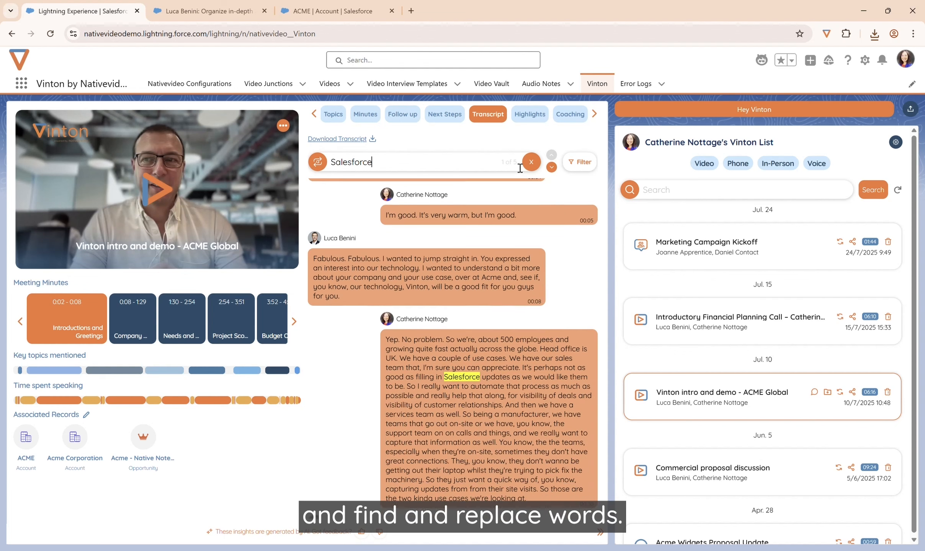
{"action": "left_click", "coordinate": [318, 160]}
{"action": "type", "text": "SFDC"}
{"action": "left_click", "coordinate": [339, 208]}
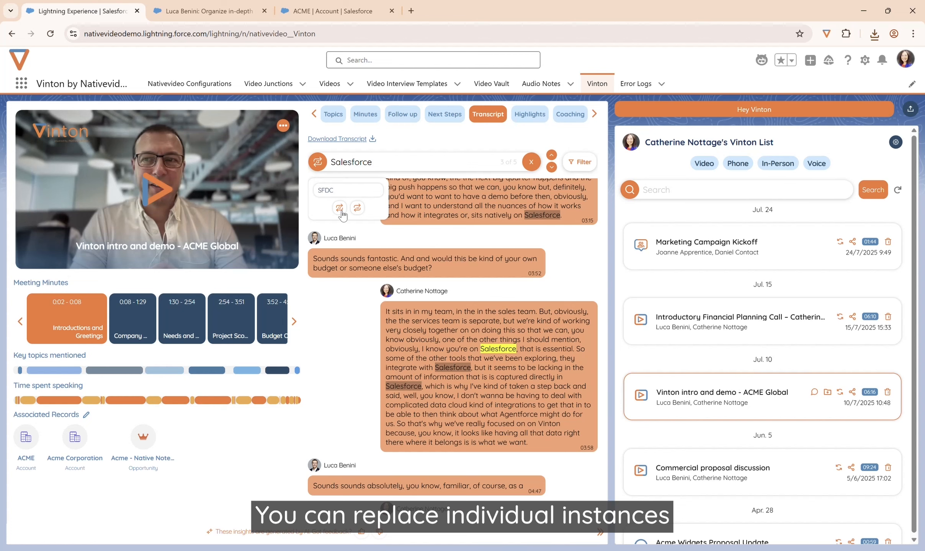
{"action": "left_click", "coordinate": [339, 207]}
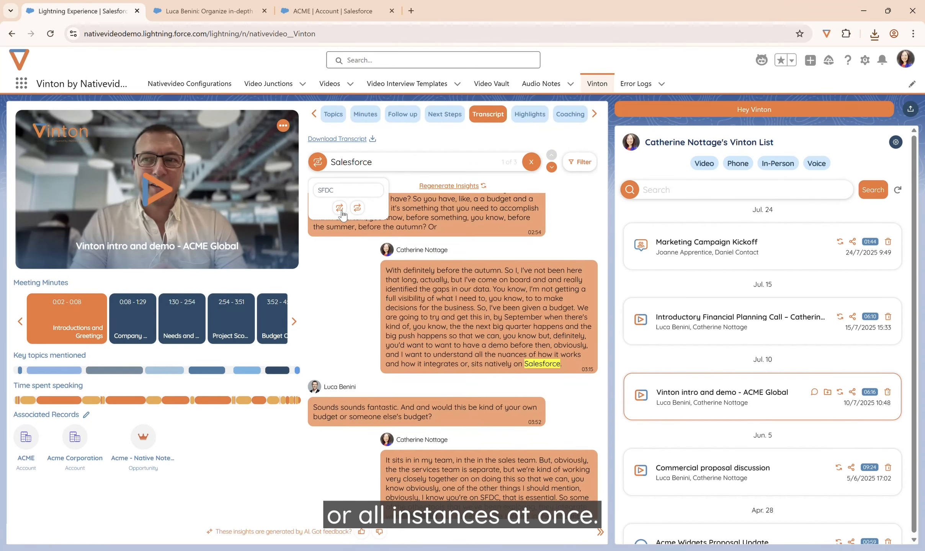
{"action": "left_click", "coordinate": [357, 208]}
Replace all instances of "SFDC" in the transcript with "Salesforce" again and clear the transcript search
{"action": "double_click", "coordinate": [355, 166]}
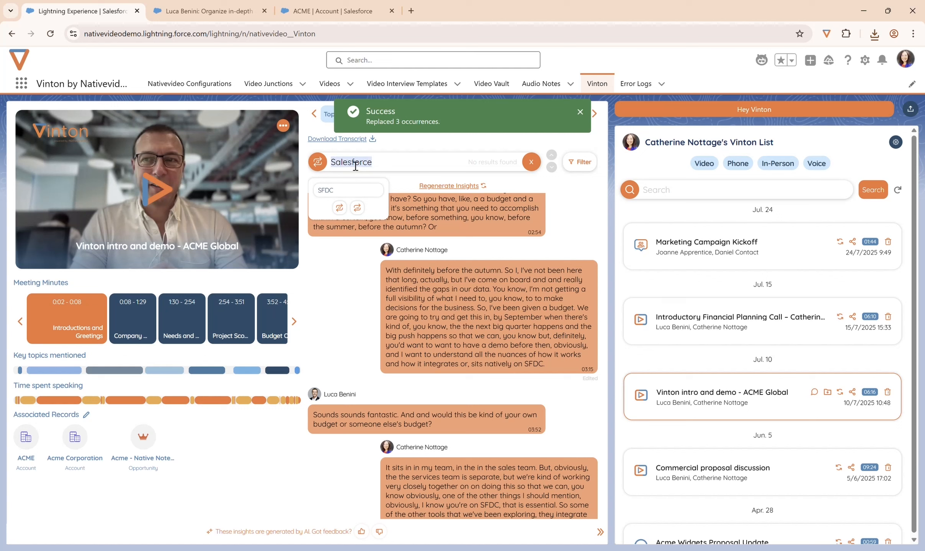
{"action": "type", "text": "SFDC"}
{"action": "double_click", "coordinate": [333, 191]}
{"action": "type", "text": "Salesforce"}
{"action": "left_click", "coordinate": [357, 208]}
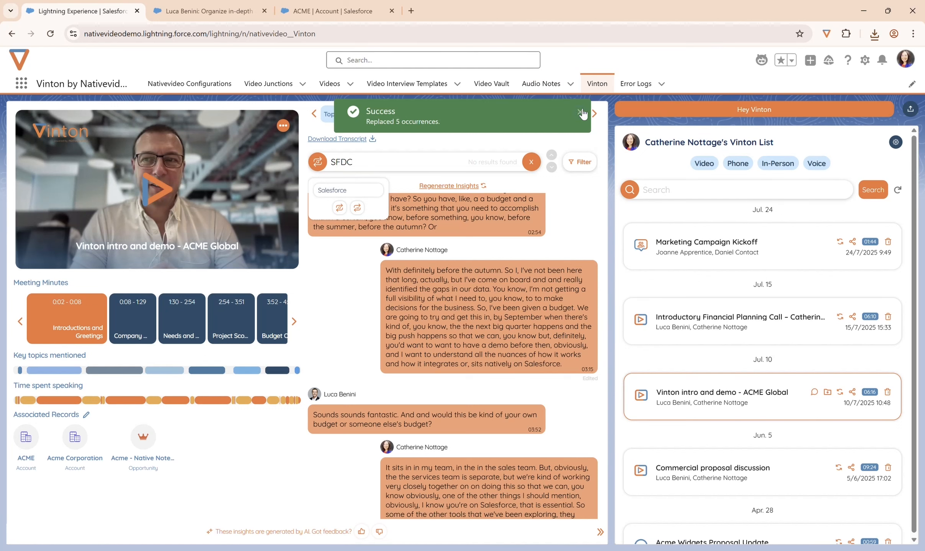
{"action": "left_click", "coordinate": [581, 112]}
{"action": "left_click", "coordinate": [531, 162]}
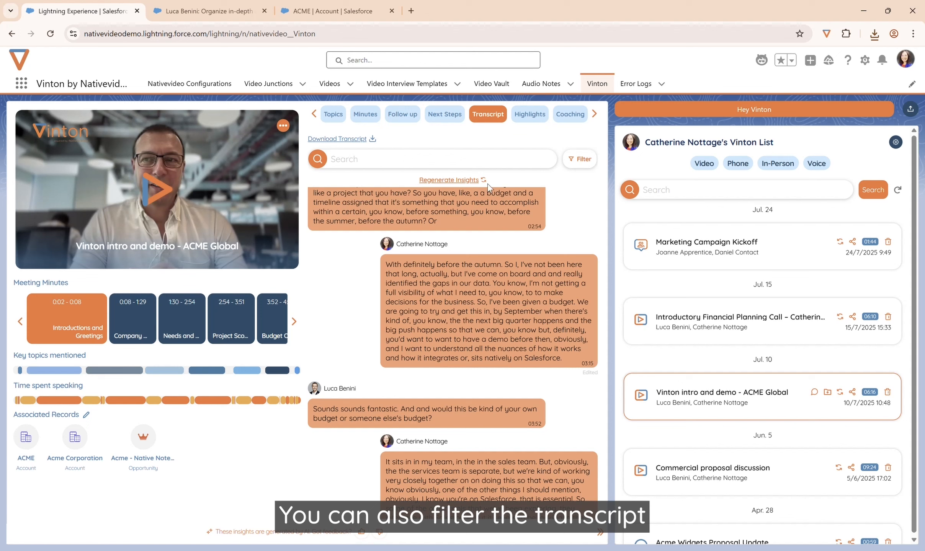
Filter the transcript to the first listed speaker and remove the filter again
{"action": "left_click", "coordinate": [580, 161]}
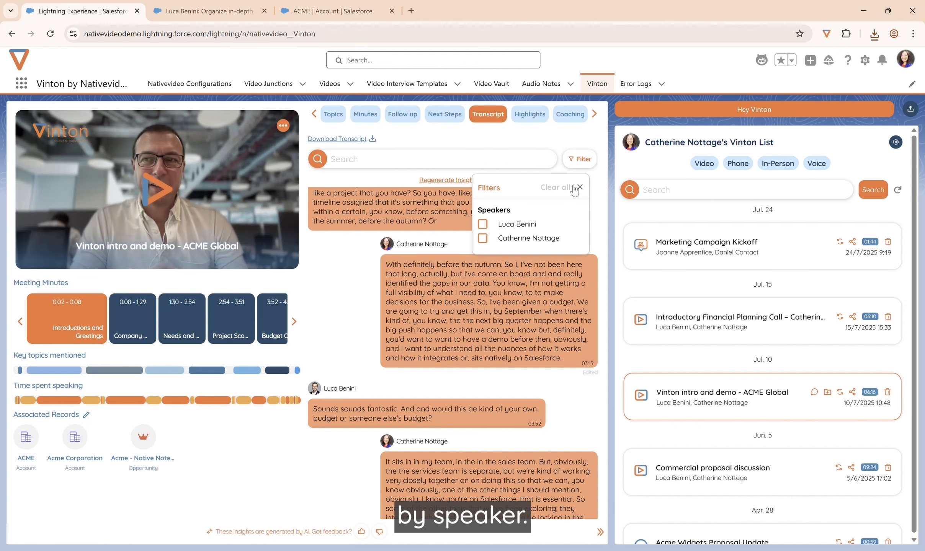
{"action": "left_click", "coordinate": [518, 226]}
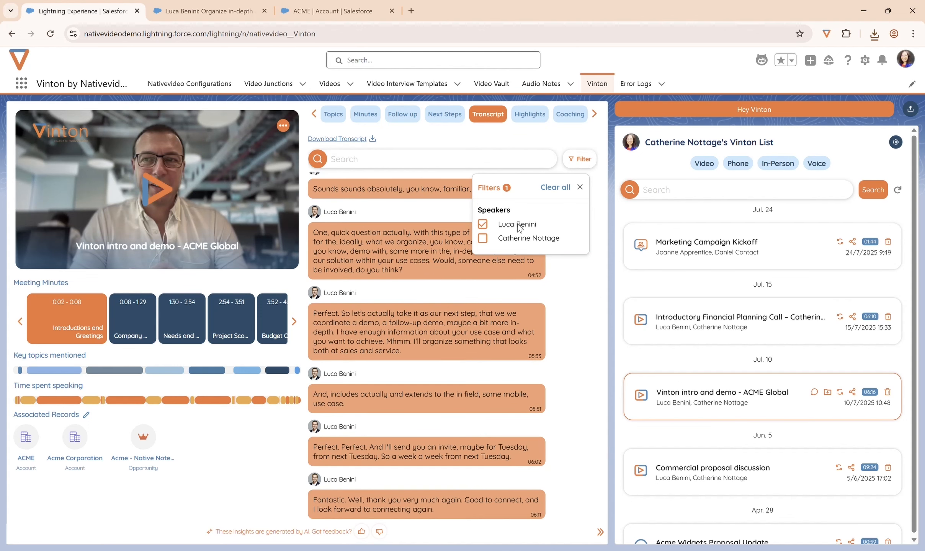
{"action": "left_click", "coordinate": [519, 226]}
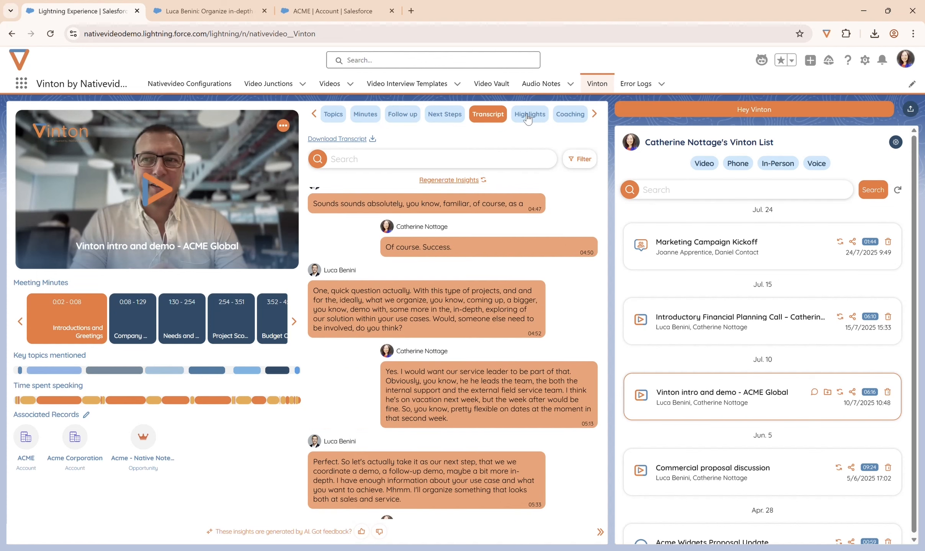
Open the meeting highlights, play the recording from one of the highlighted moments and pause it
{"action": "left_click", "coordinate": [527, 117]}
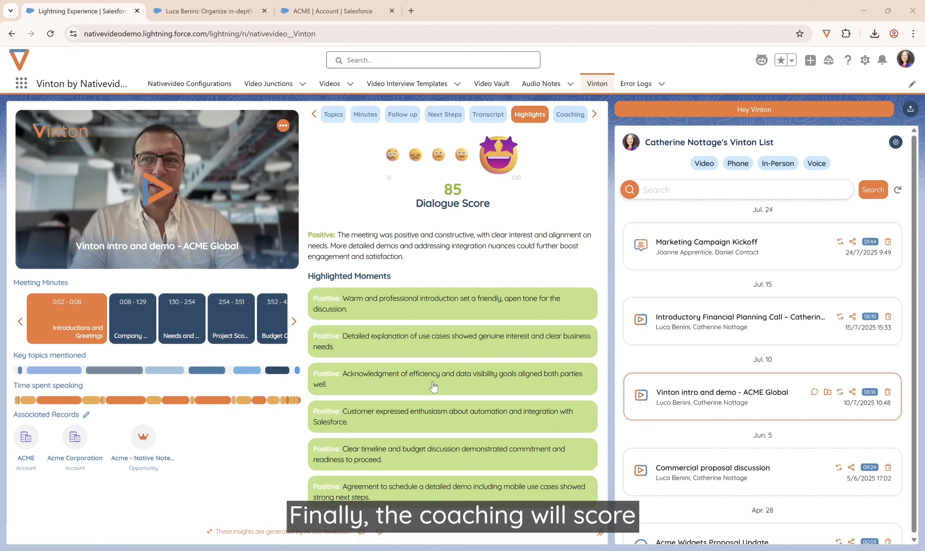
{"action": "left_click", "coordinate": [403, 304]}
{"action": "left_click", "coordinate": [39, 250]}
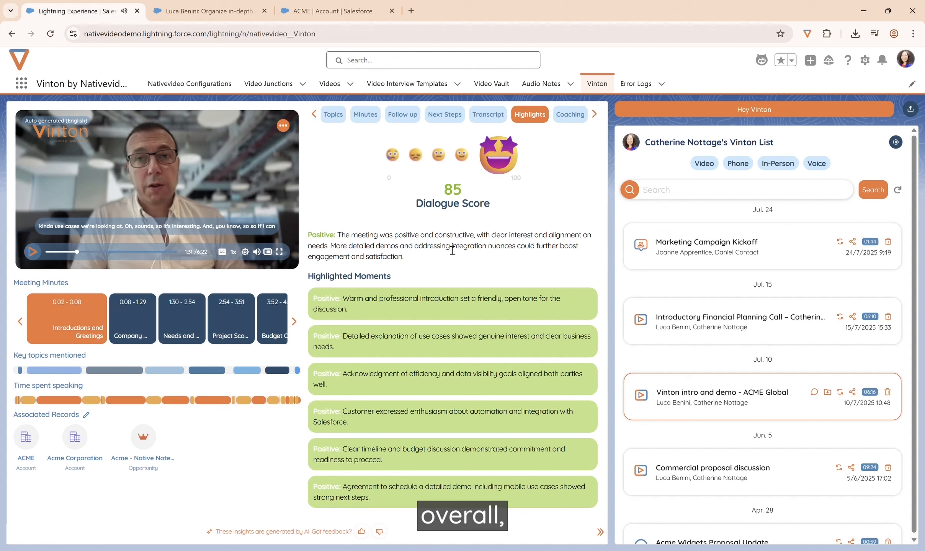
Open the coaching insights and expand the Clarify Budget Range area of improvement
{"action": "left_click", "coordinate": [570, 114]}
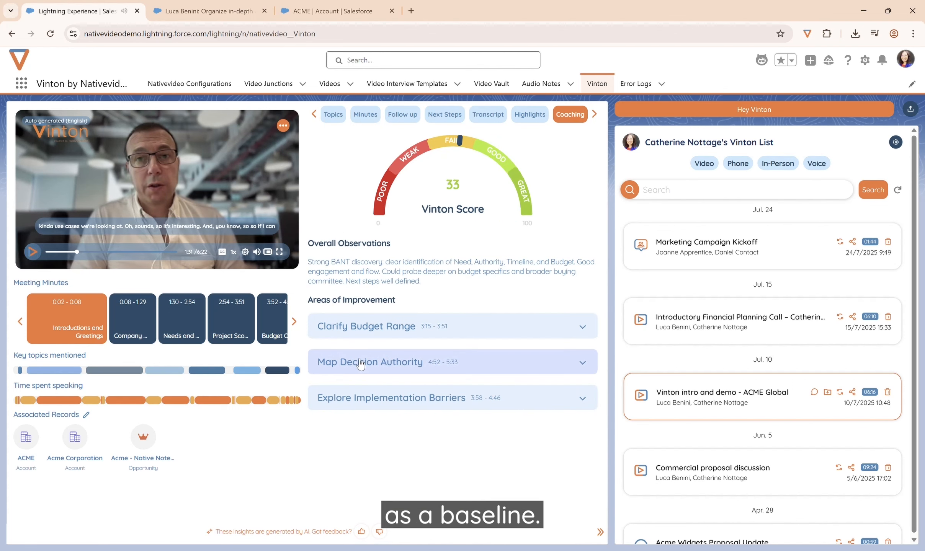
{"action": "left_click", "coordinate": [373, 338]}
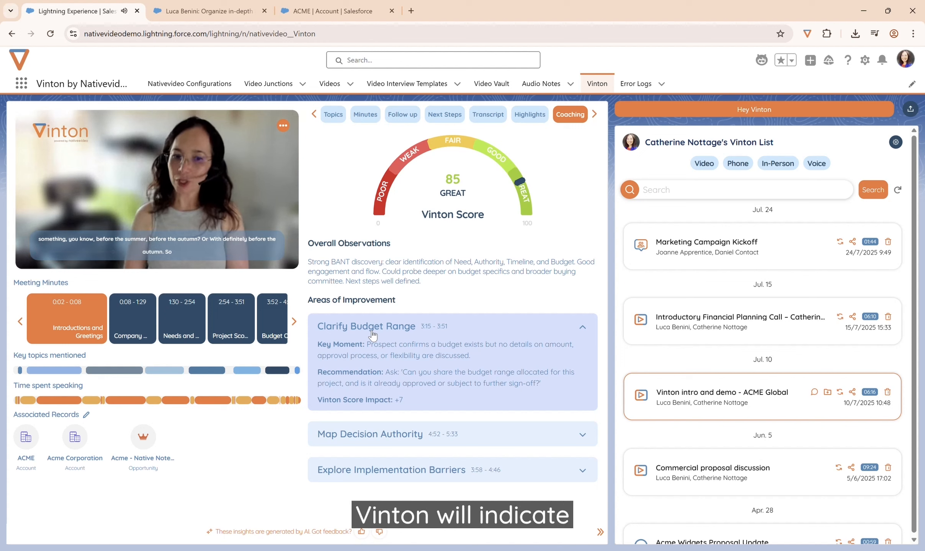
Pause the recording, expand the Explore Implementation Barriers area of improvement to play its section, and pause the recording again
{"action": "left_click", "coordinate": [42, 248]}
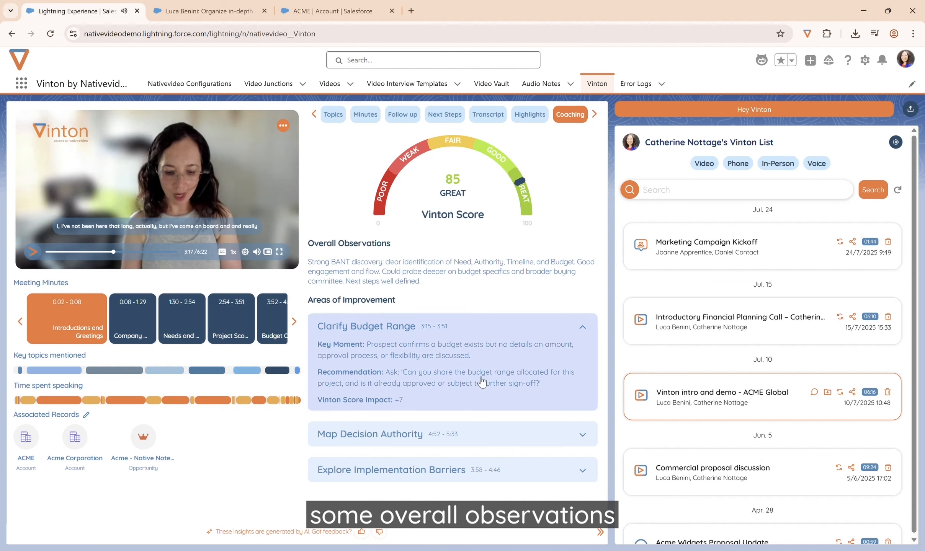
{"action": "left_click", "coordinate": [453, 470]}
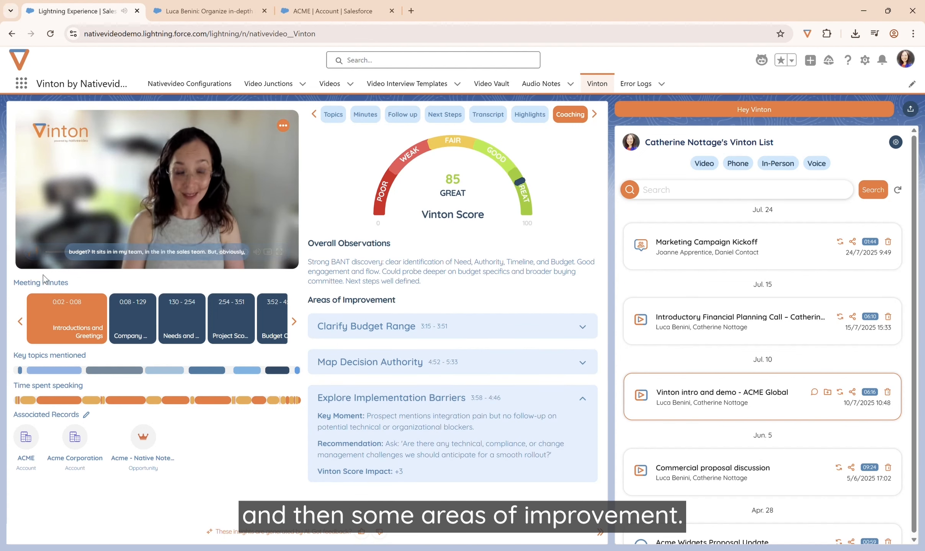
{"action": "left_click", "coordinate": [33, 252]}
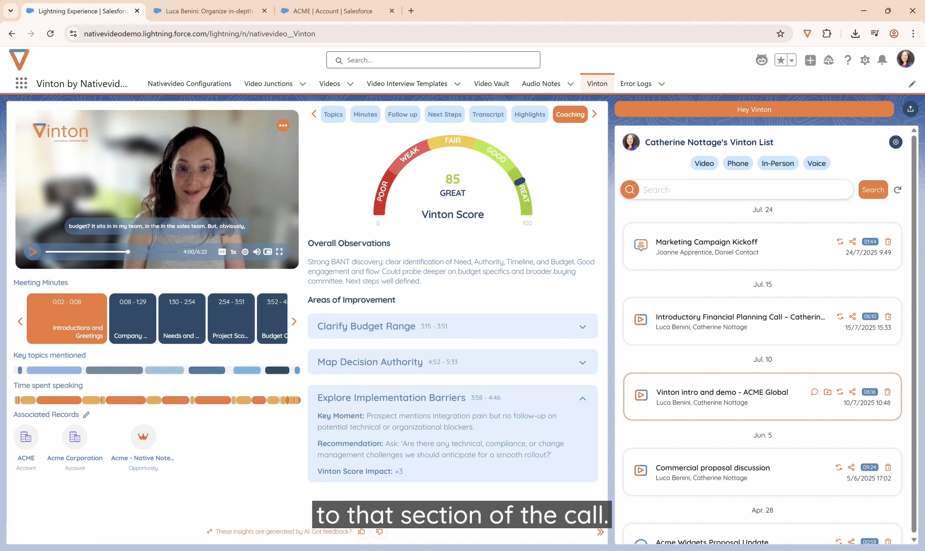
Open the Marketing Campaign Kickoff transcript and search by first name for a contact to reassign as the speaker of the 00:56 message
{"action": "left_click", "coordinate": [682, 244]}
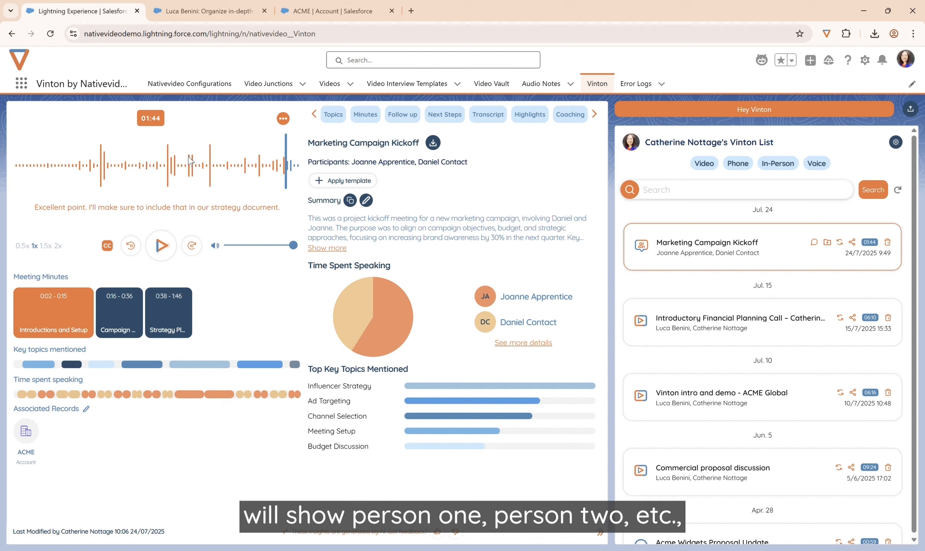
{"action": "left_click", "coordinate": [497, 117]}
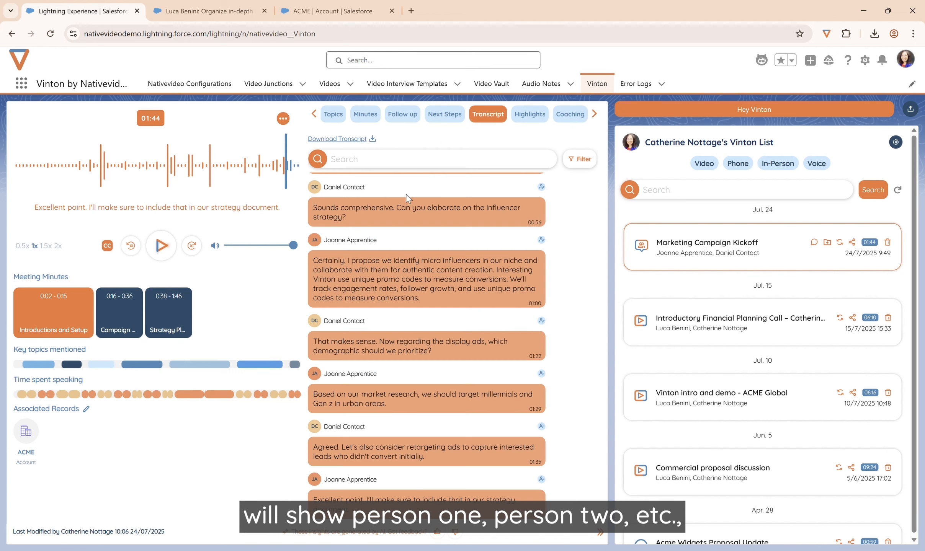
{"action": "left_click", "coordinate": [318, 186]}
{"action": "type", "text": "Daniel"}
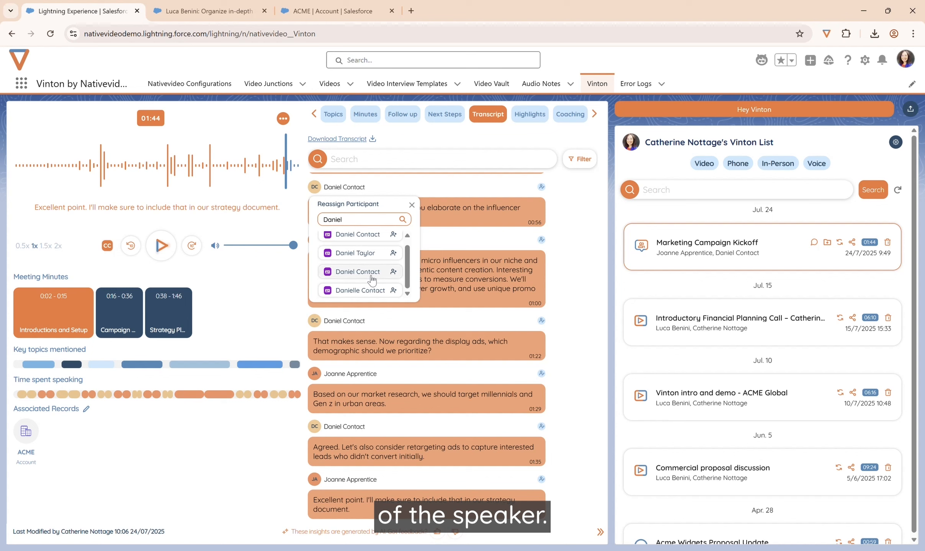
{"action": "left_click", "coordinate": [411, 205]}
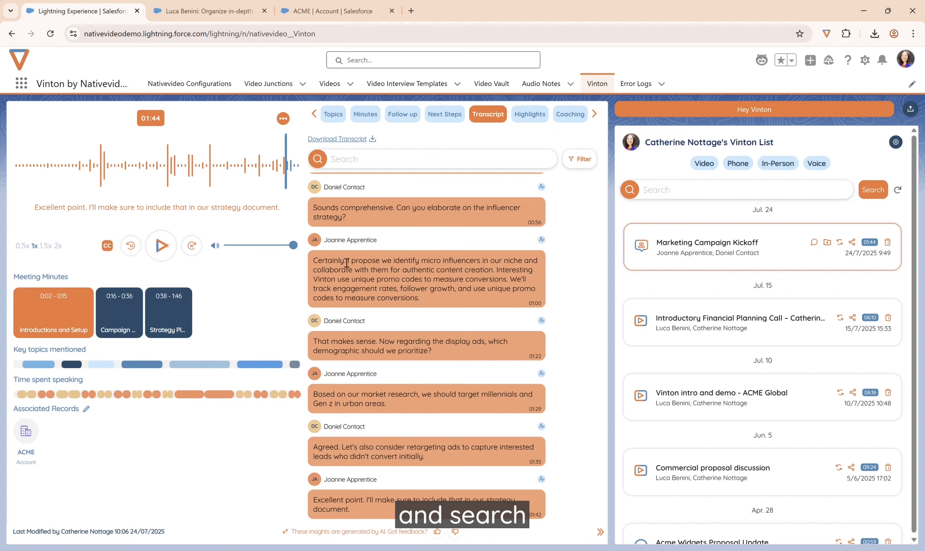
Search the contacts by partial first name for a participant to reassign as the speaker of the 01:00 message
{"action": "left_click", "coordinate": [315, 240]}
{"action": "type", "text": "Joa"}
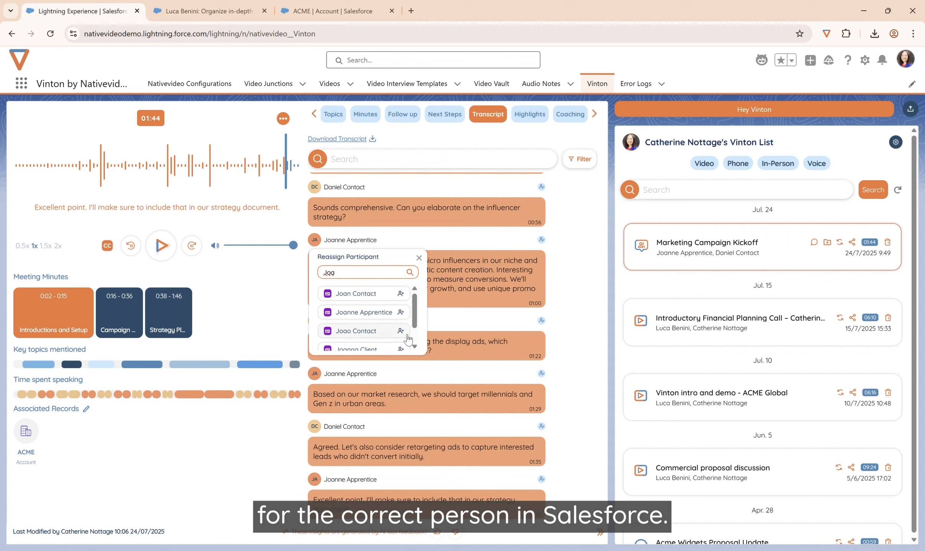
{"action": "left_click", "coordinate": [368, 301]}
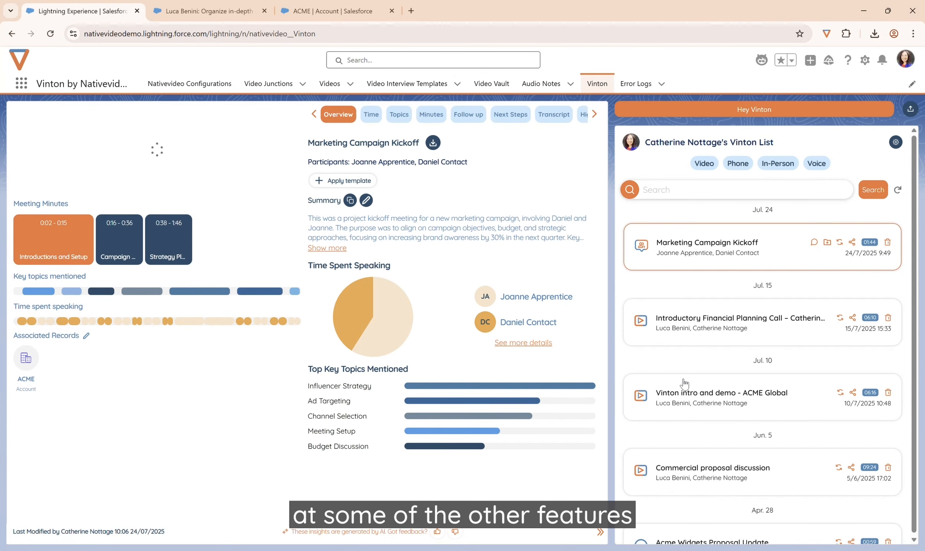
Open the Vinton intro and demo - ACME Global meeting, draft five-star feedback reading "Great insights!" and cancel it
{"action": "left_click", "coordinate": [708, 404]}
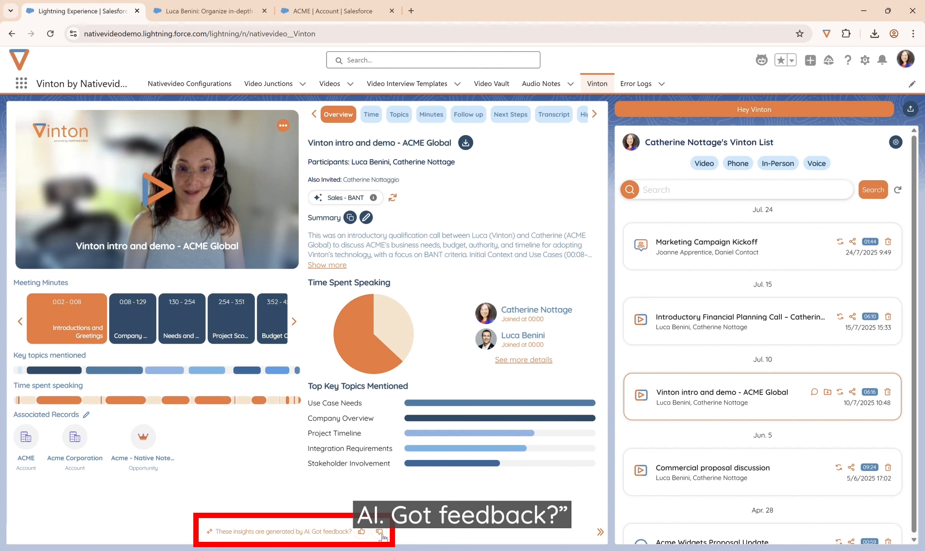
{"action": "left_click", "coordinate": [379, 532]}
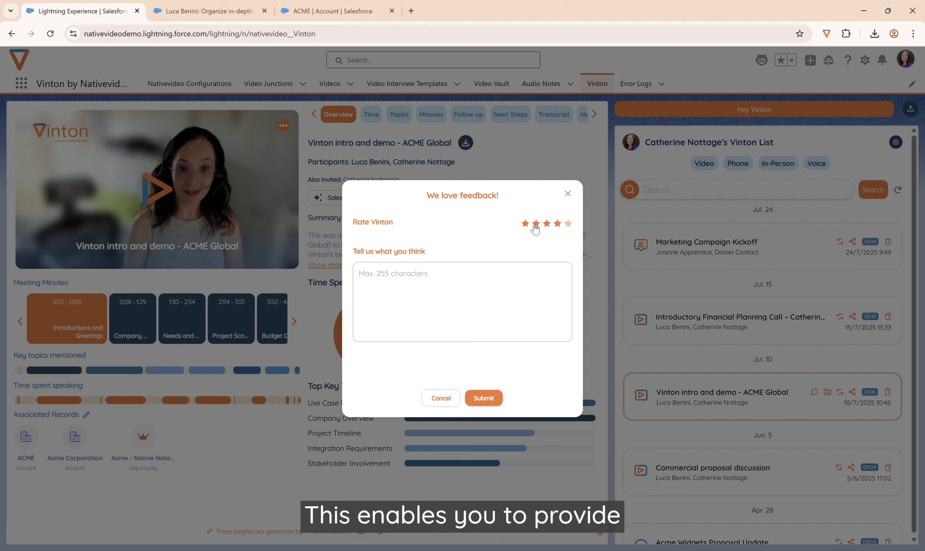
{"action": "left_click", "coordinate": [435, 297]}
{"action": "type", "text": "Great insights!"}
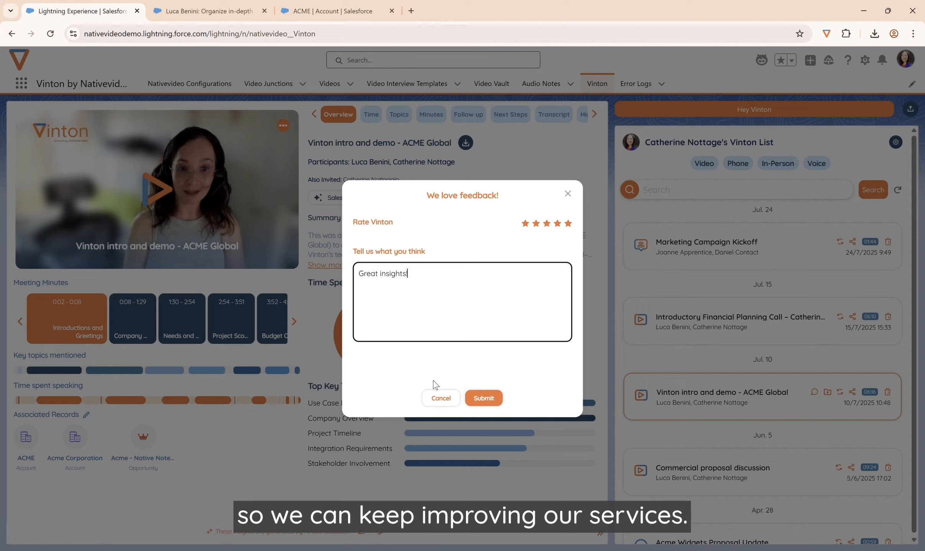
{"action": "left_click", "coordinate": [448, 397]}
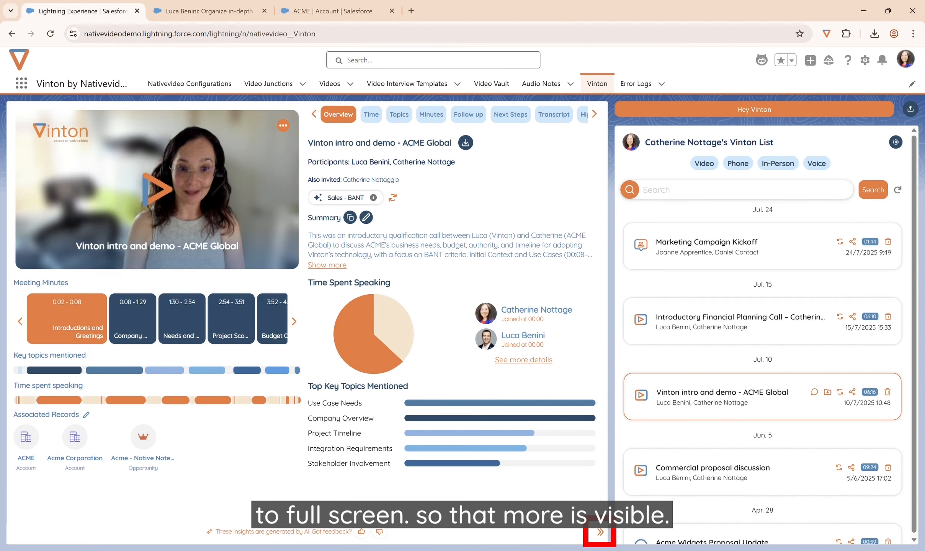
Expand the meeting insights to the full page width and restore the layout with the meeting list
{"action": "left_click", "coordinate": [600, 533]}
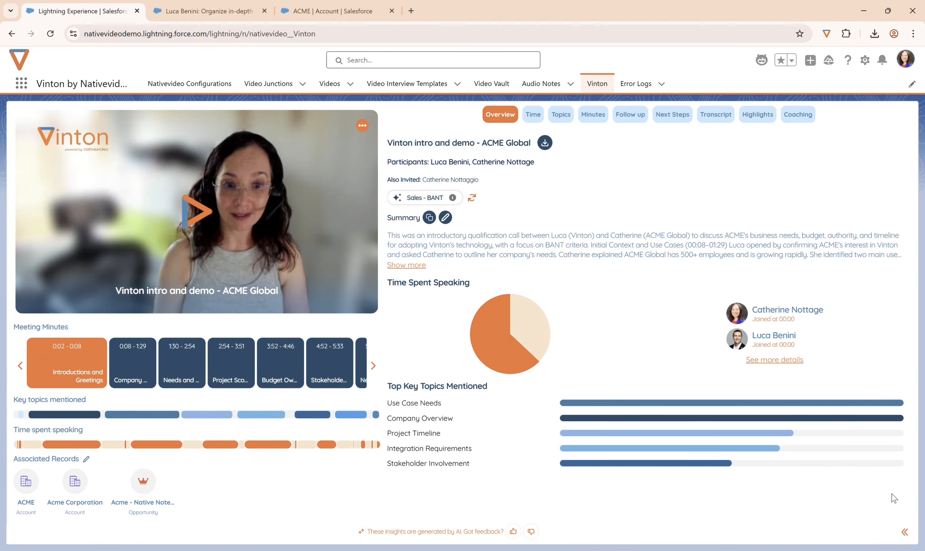
{"action": "left_click", "coordinate": [904, 532]}
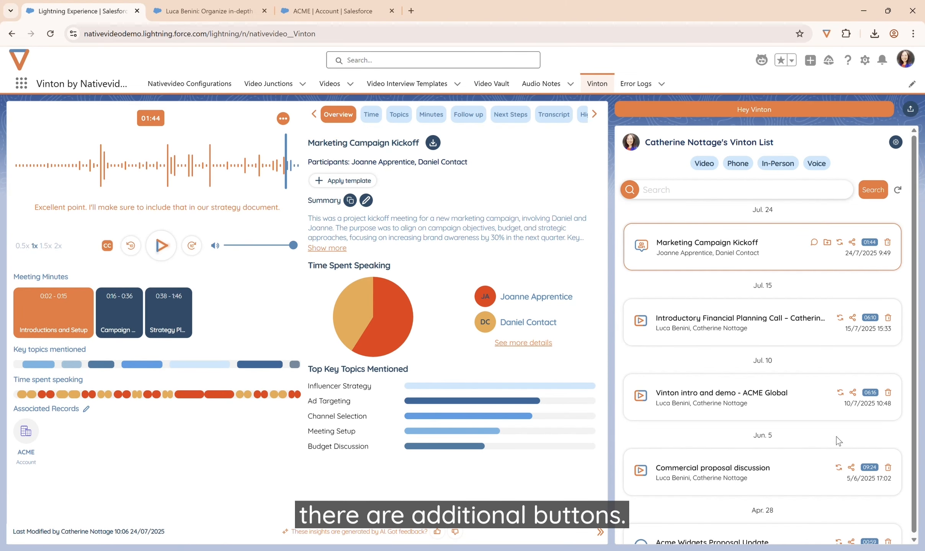
Open the Vinton intro and demo - ACME Global meeting and ask Vinton "Did budget get discussed?"
{"action": "left_click", "coordinate": [777, 410]}
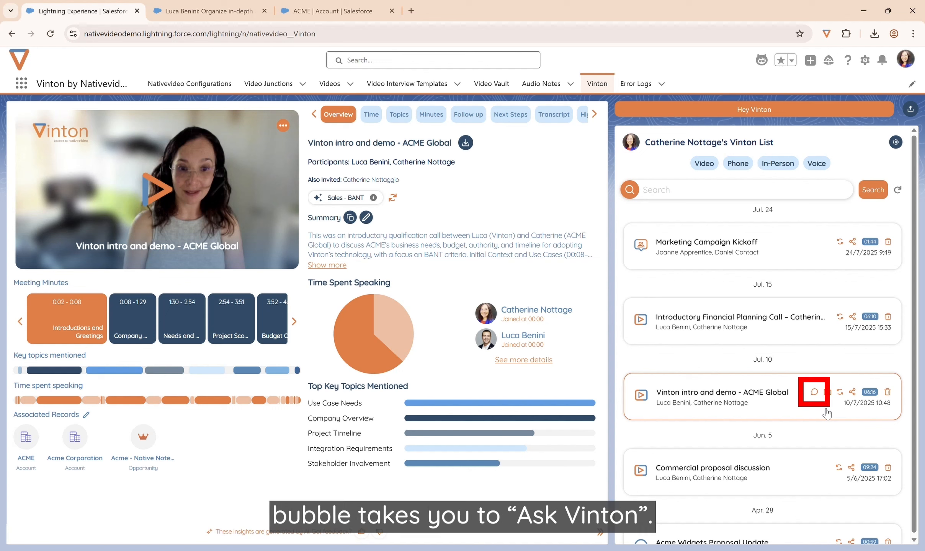
{"action": "left_click", "coordinate": [813, 392]}
{"action": "type", "text": "Did budget get discussed?"}
{"action": "key", "text": "Return"}
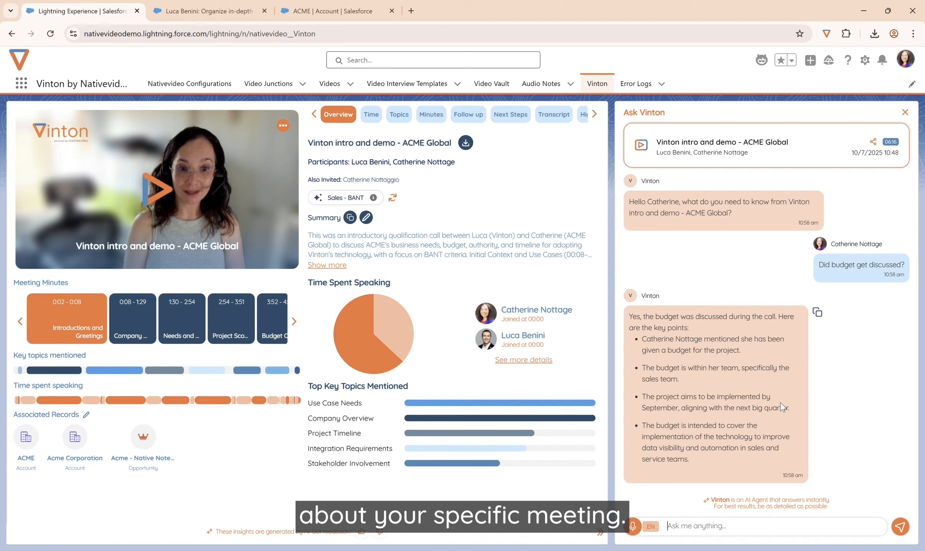
Ask Vinton "Did we agree on a demo?", copy one of its answers and close the chat
{"action": "left_click", "coordinate": [741, 529]}
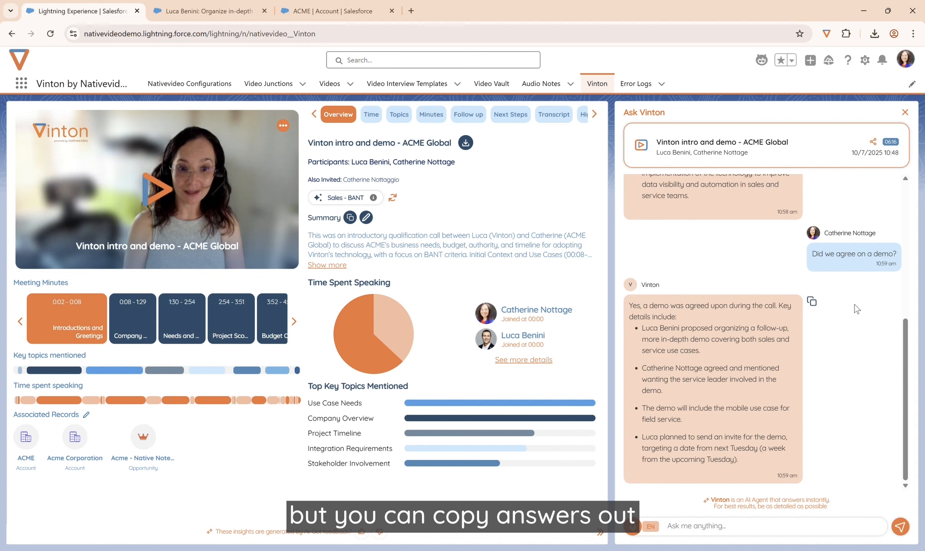
{"action": "scroll", "coordinate": [860, 310], "scroll_direction": "up", "scroll_amount": 8}
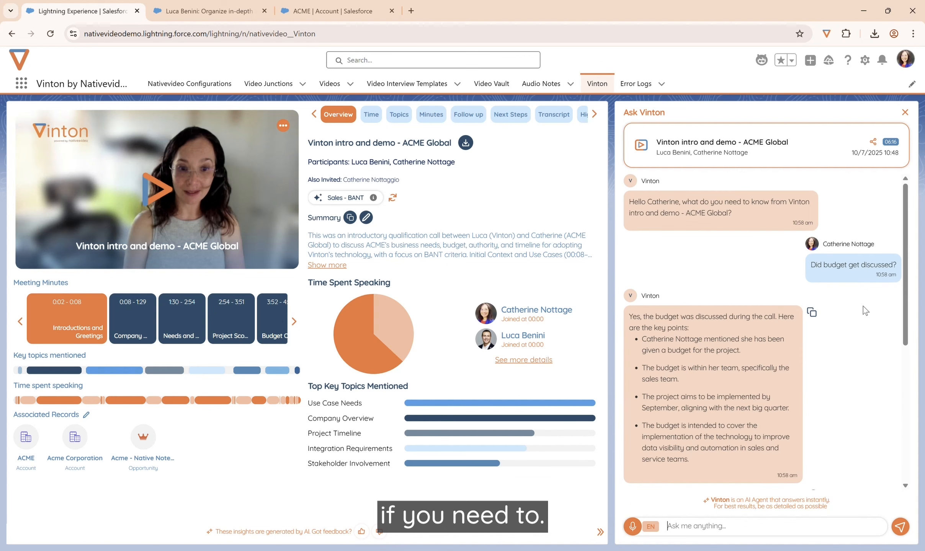
{"action": "scroll", "coordinate": [859, 310], "scroll_direction": "down", "scroll_amount": 7}
{"action": "left_click", "coordinate": [904, 112]}
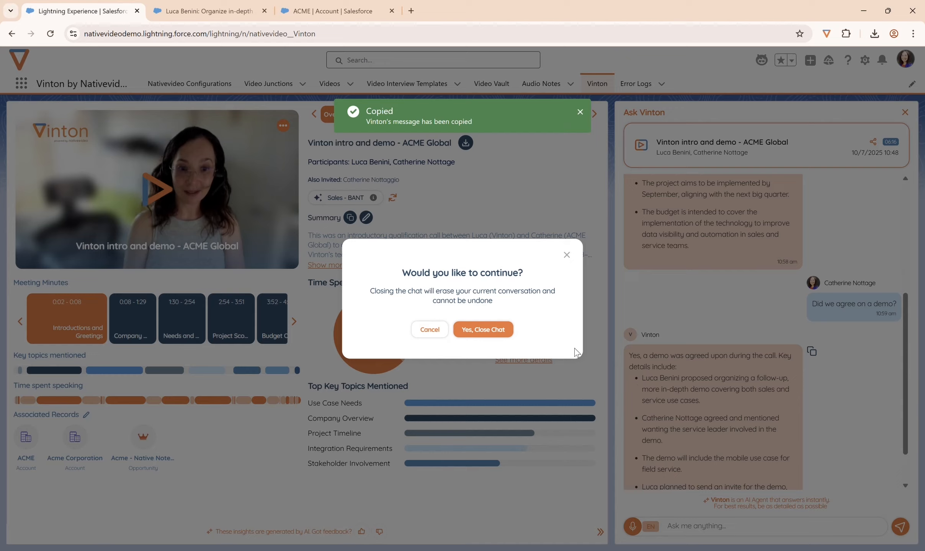
{"action": "left_click", "coordinate": [483, 328]}
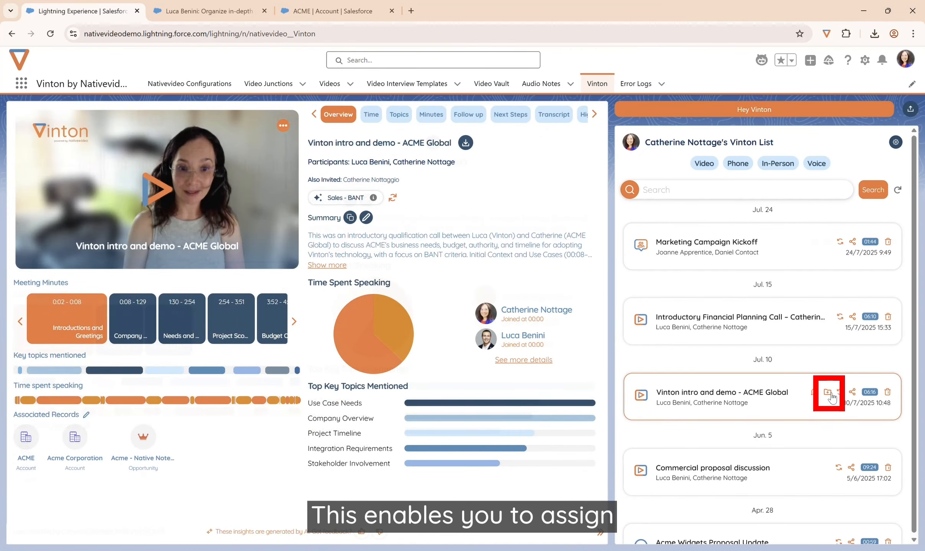
Choose a contact found by first name as a linked record for the ACME Global meeting, and cancel the linking
{"action": "left_click", "coordinate": [830, 395]}
{"action": "scroll", "coordinate": [453, 277], "scroll_direction": "down", "scroll_amount": 3}
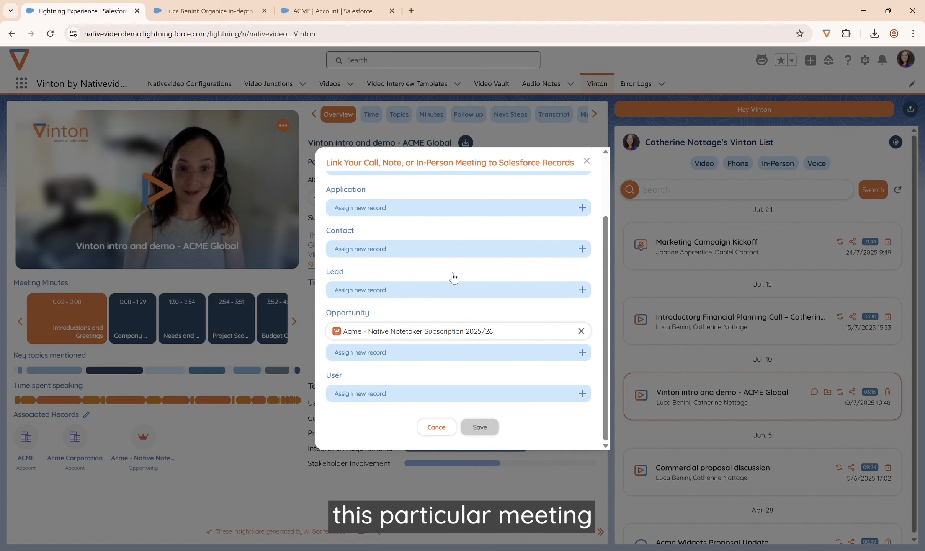
{"action": "scroll", "coordinate": [452, 275], "scroll_direction": "up", "scroll_amount": 3}
{"action": "left_click", "coordinate": [402, 336]}
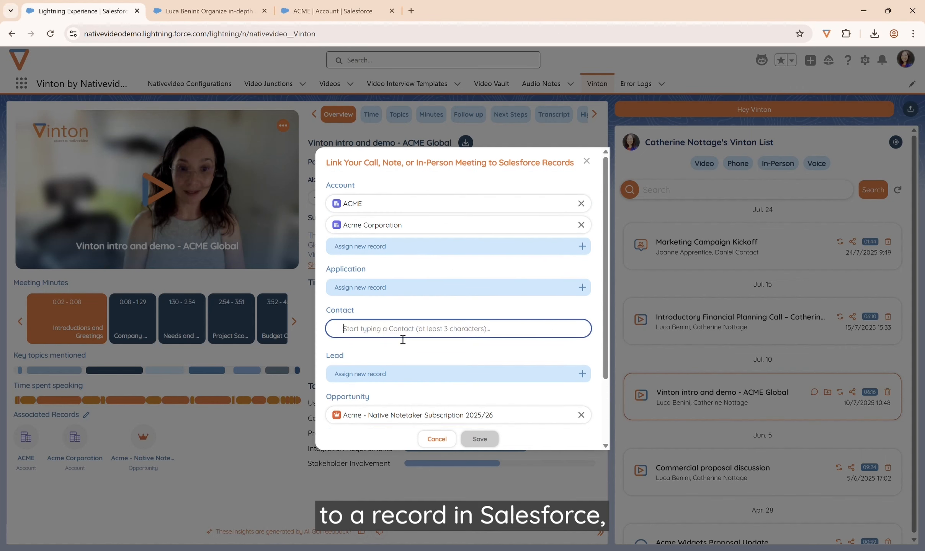
{"action": "type", "text": "adam"}
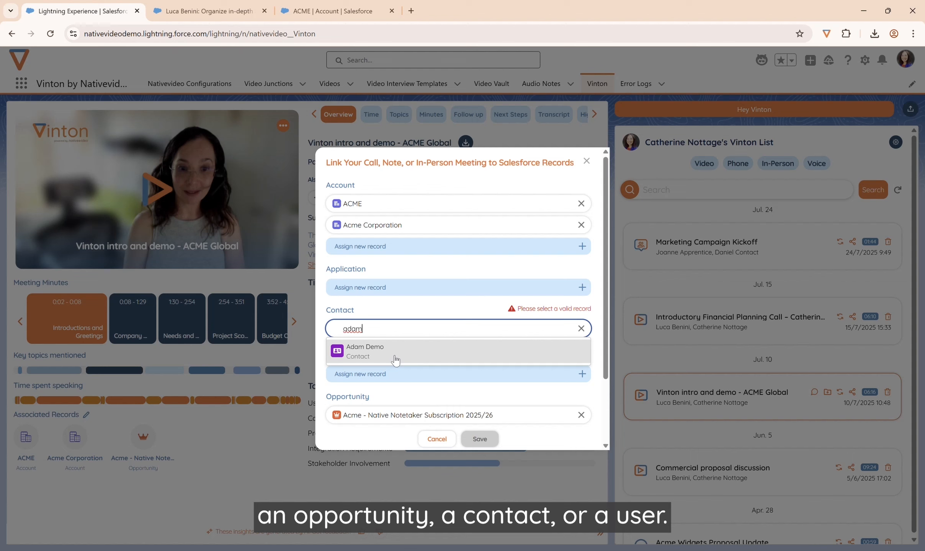
{"action": "left_click", "coordinate": [395, 359]}
{"action": "scroll", "coordinate": [398, 341], "scroll_direction": "down", "scroll_amount": 3}
{"action": "left_click", "coordinate": [435, 436]}
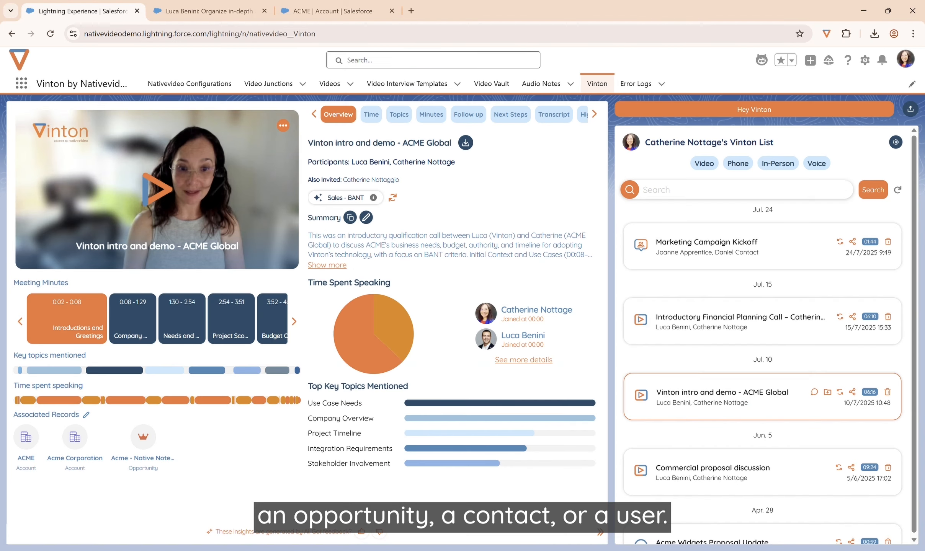
Choose the Sales - MEDDIC prompt template for reprocessing the ACME Global meeting, and close the dialog without reprocessing
{"action": "left_click", "coordinate": [841, 393]}
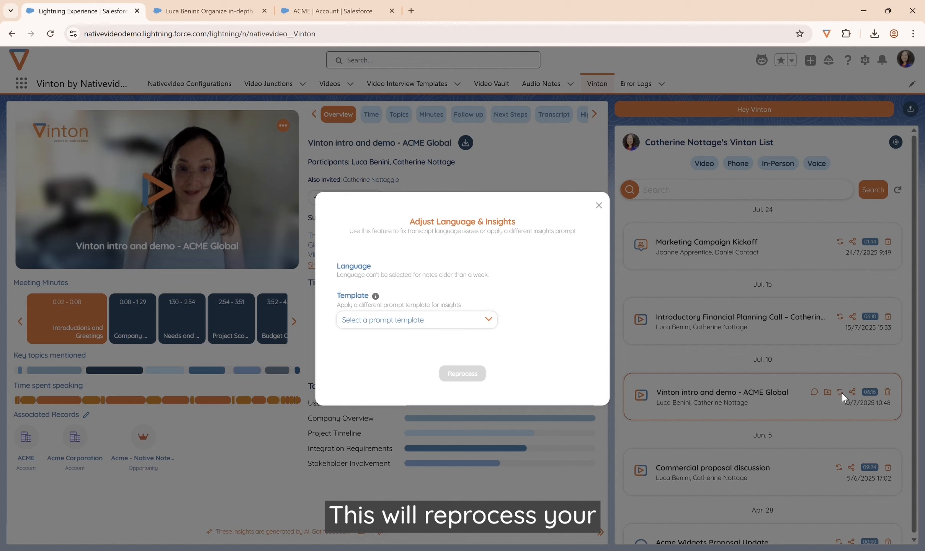
{"action": "left_click", "coordinate": [497, 322]}
{"action": "left_click", "coordinate": [440, 367]}
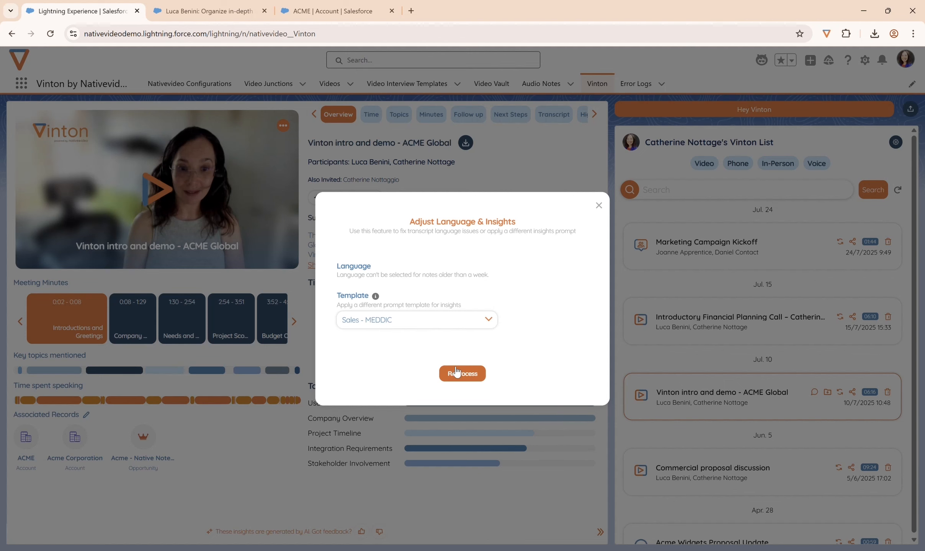
{"action": "left_click", "coordinate": [597, 206]}
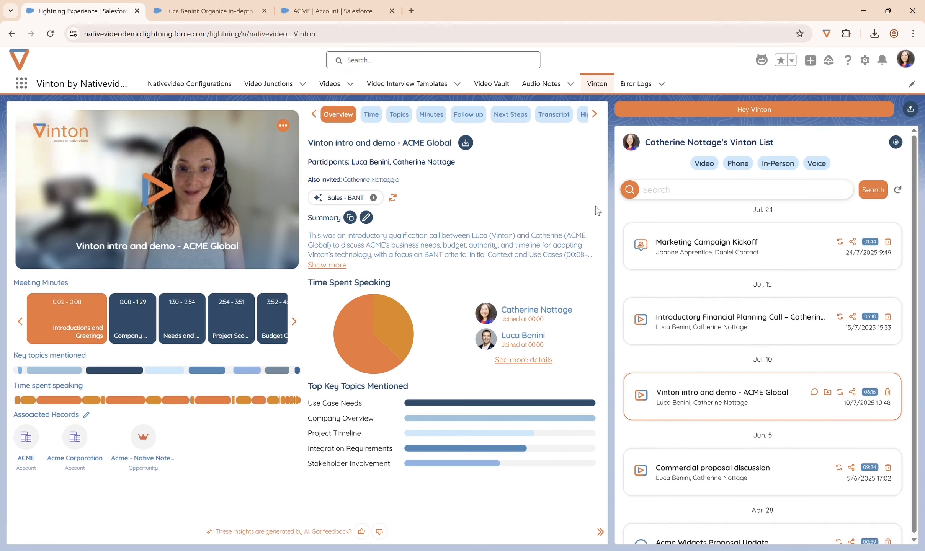
Open the ACME Global meeting's public sharing page and review its time, topics, minutes, next steps and transcript sections
{"action": "left_click", "coordinate": [852, 392]}
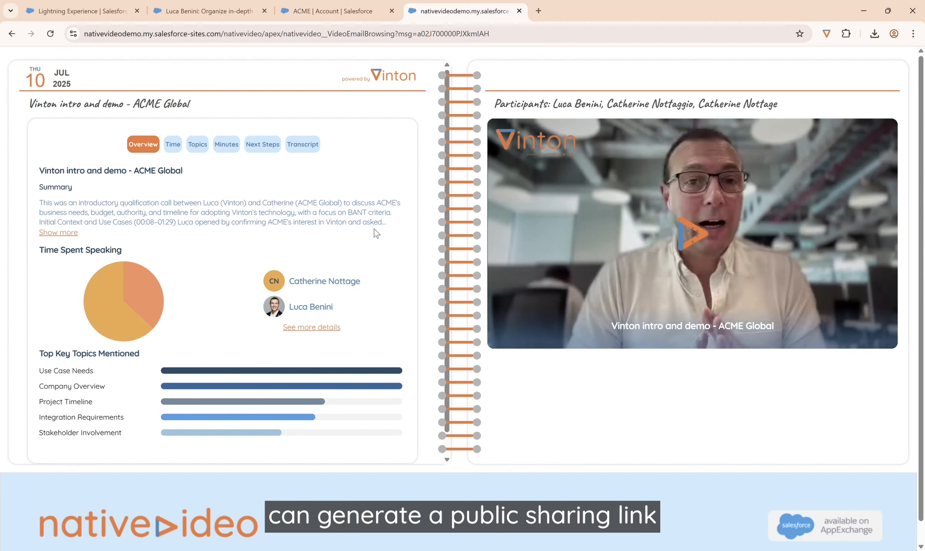
{"action": "left_click", "coordinate": [172, 144]}
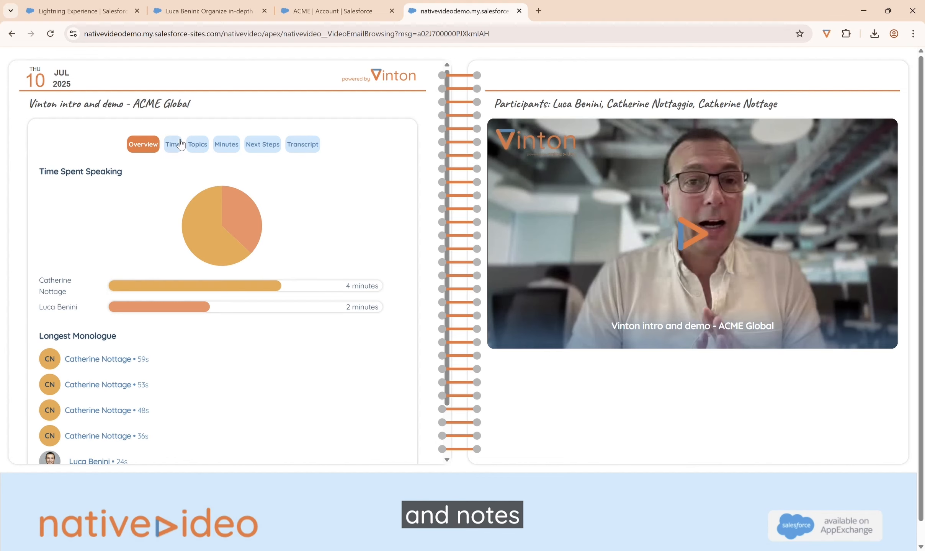
{"action": "left_click", "coordinate": [198, 145]}
{"action": "left_click", "coordinate": [232, 149]}
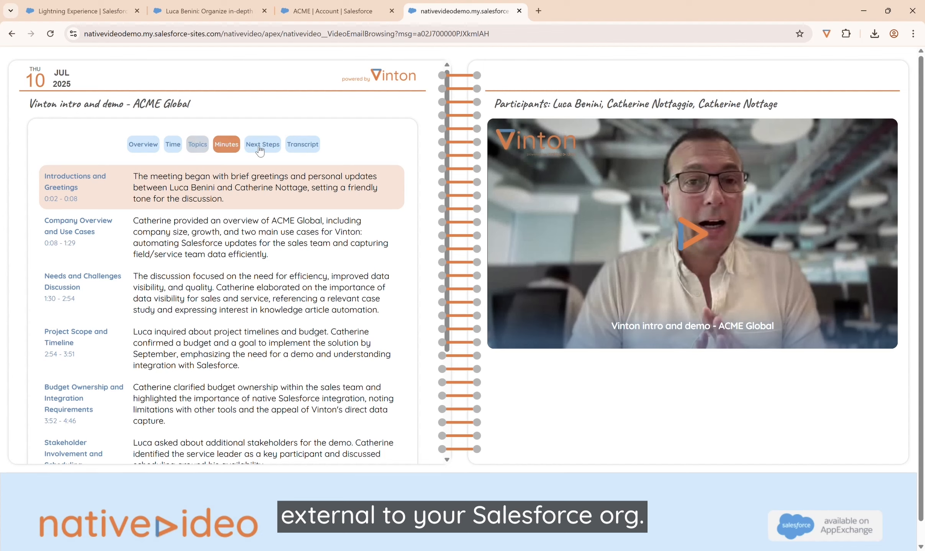
{"action": "left_click", "coordinate": [264, 145]}
{"action": "left_click", "coordinate": [316, 150]}
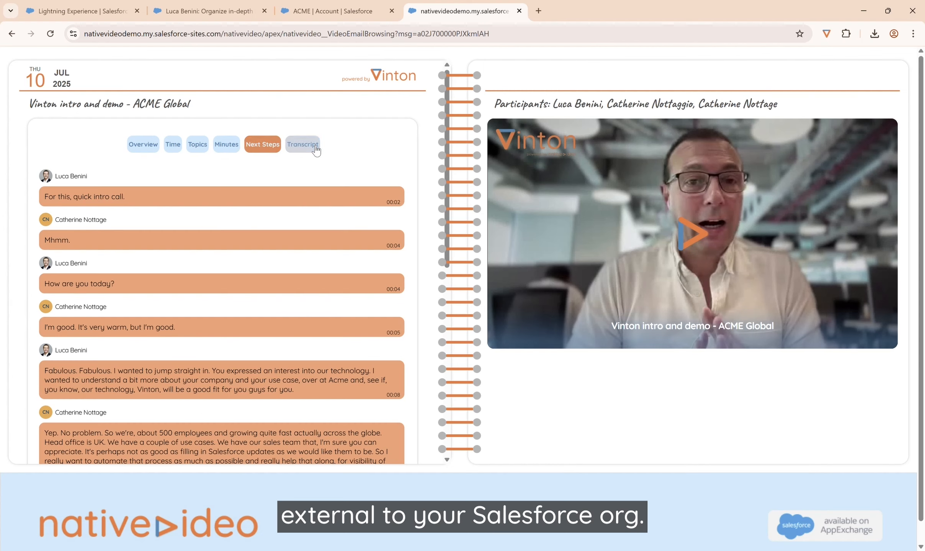
Return to the Vinton page in Salesforce, start deleting the ACME Global meeting and cancel the deletion
{"action": "left_click", "coordinate": [82, 11]}
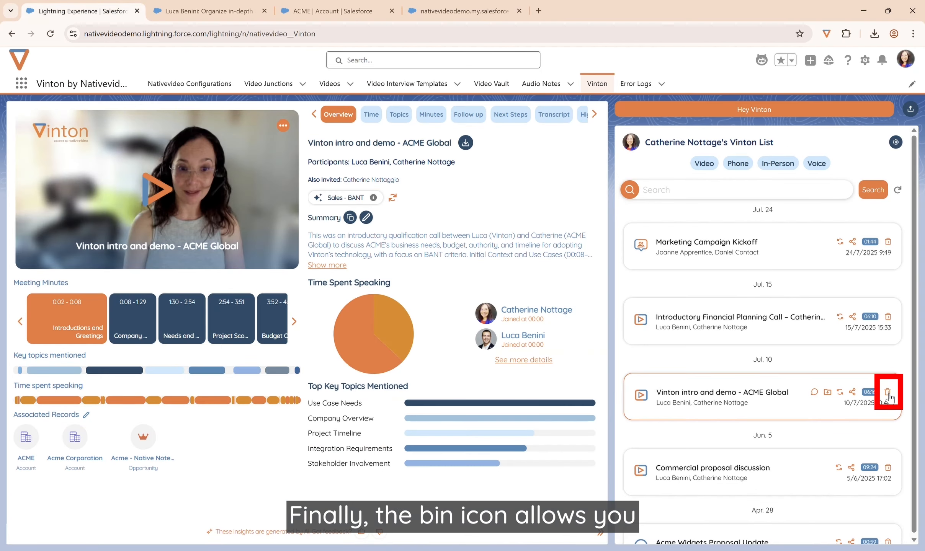
{"action": "left_click", "coordinate": [888, 394]}
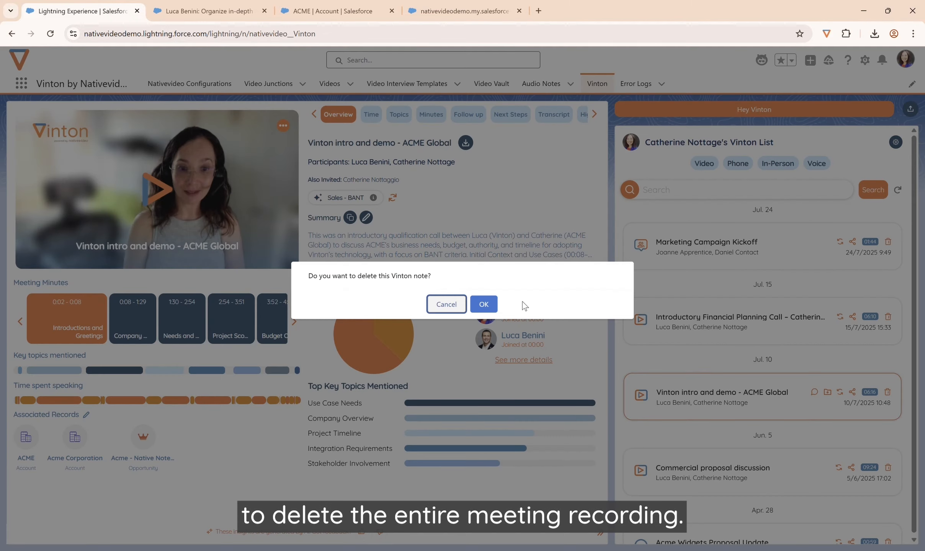
{"action": "left_click", "coordinate": [447, 304]}
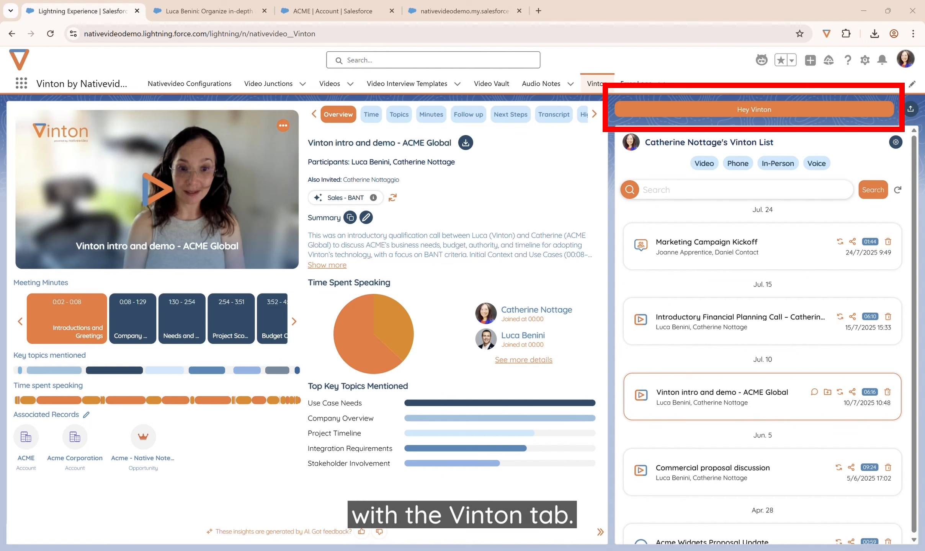
Record a voice note of about 32 seconds with Hey Vinton, approve it and dismiss the upload notification
{"action": "left_click", "coordinate": [743, 110]}
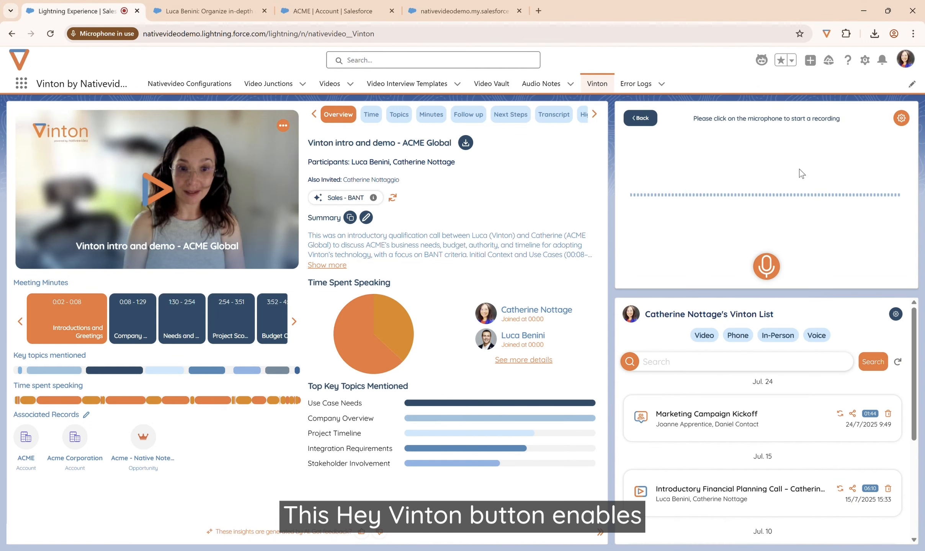
{"action": "left_click", "coordinate": [761, 271]}
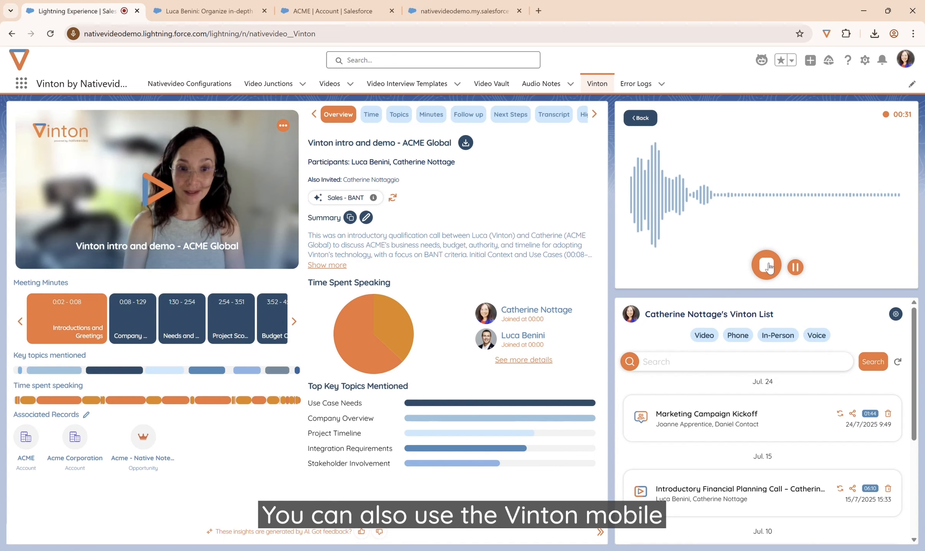
{"action": "left_click", "coordinate": [767, 265]}
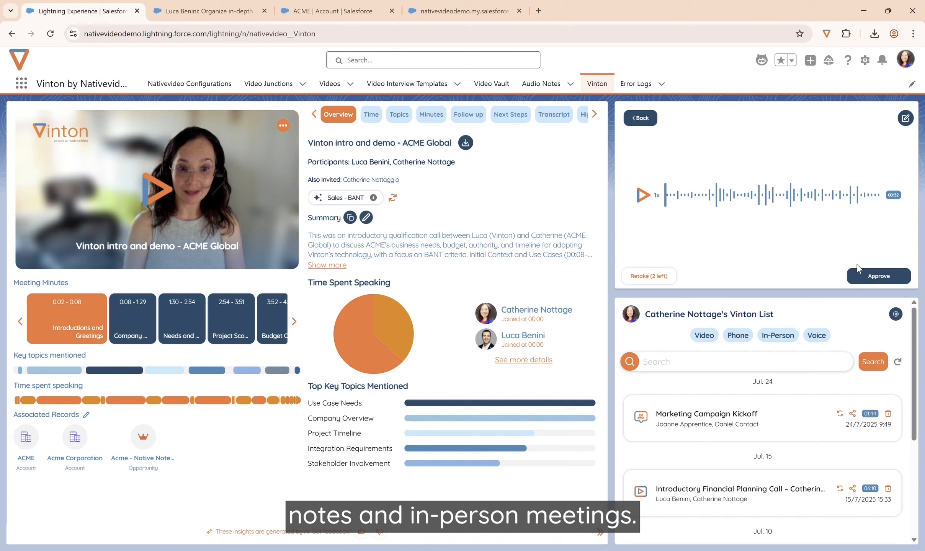
{"action": "left_click", "coordinate": [873, 276]}
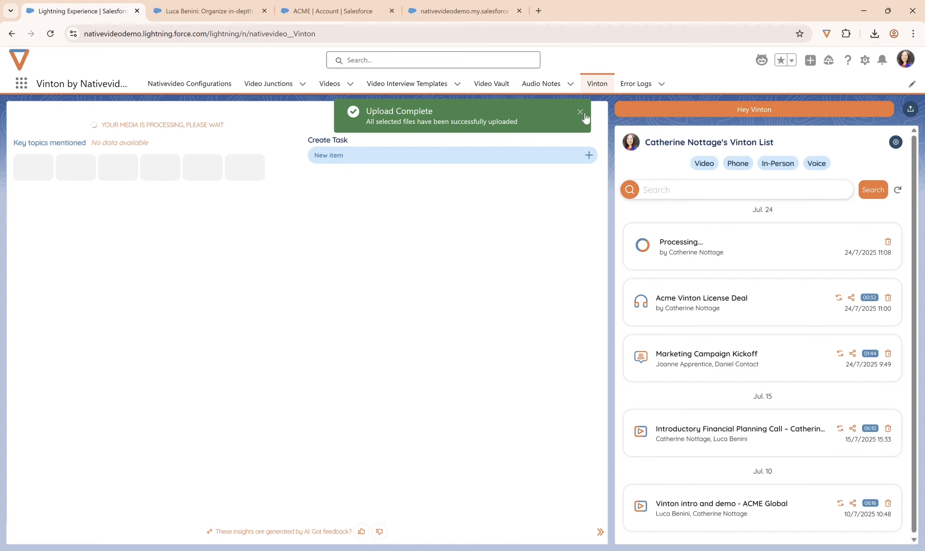
{"action": "left_click", "coordinate": [579, 113]}
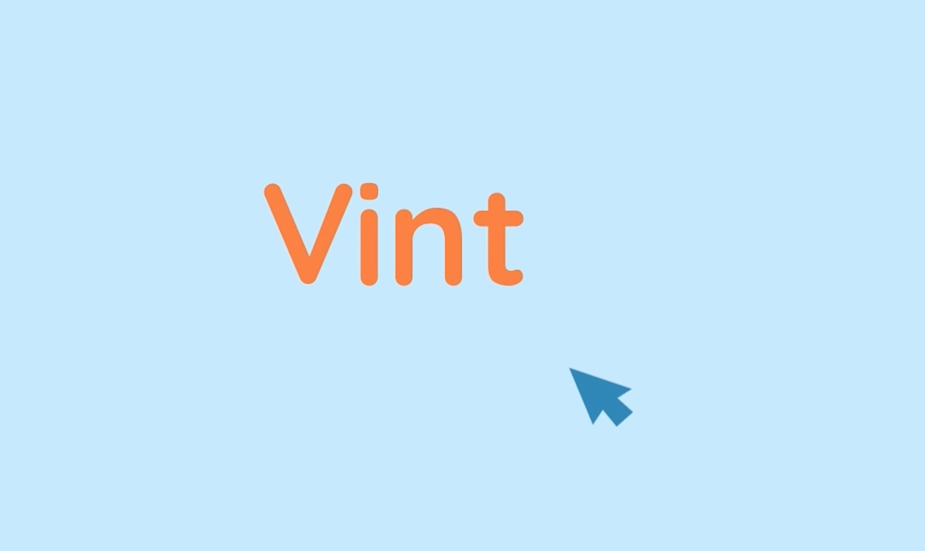